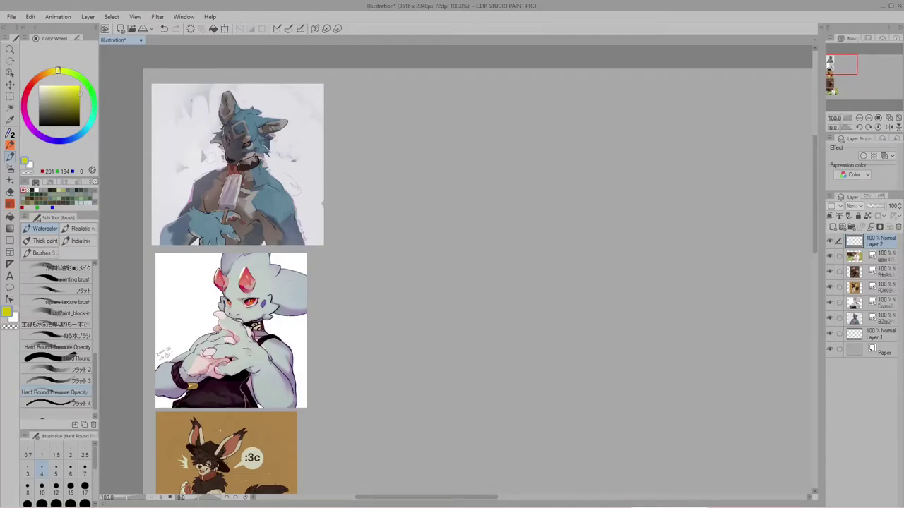
{"action": "left_click", "coordinate": [79, 98]}
{"action": "scroll", "coordinate": [309, 231], "scroll_direction": "down", "scroll_amount": 2}
{"action": "scroll", "coordinate": [309, 231], "scroll_direction": "up", "scroll_amount": 2}
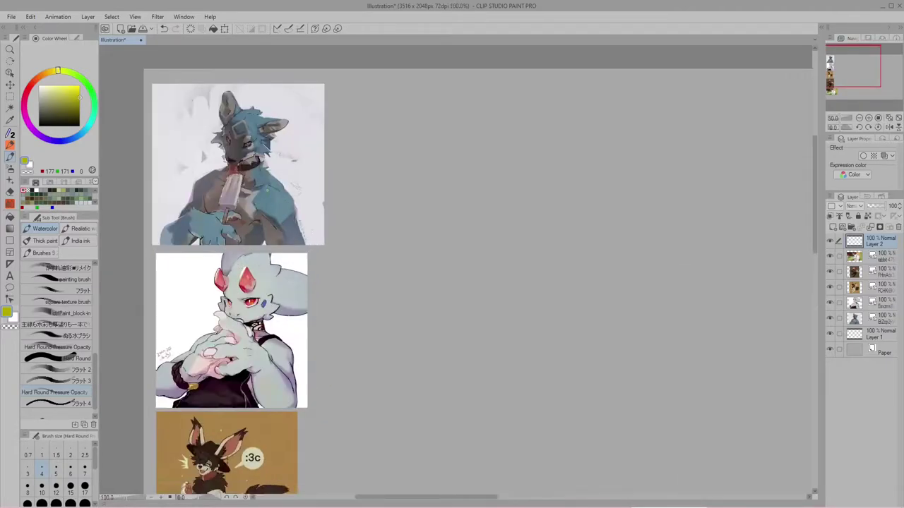
{"action": "scroll", "coordinate": [266, 190], "scroll_direction": "up", "scroll_amount": 1}
{"action": "scroll", "coordinate": [260, 205], "scroll_direction": "down", "scroll_amount": 2}
{"action": "scroll", "coordinate": [262, 204], "scroll_direction": "up", "scroll_amount": 1}
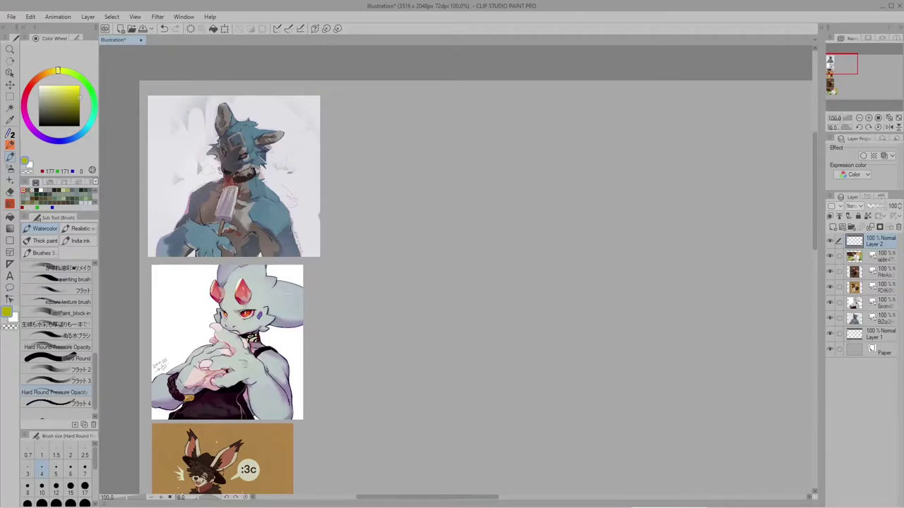
{"action": "left_click_drag", "start_coordinate": [219, 141], "coordinate": [235, 123]}
{"action": "key", "text": "ctrl+z"}
Choose bright yellow (RGB 255, 246, 0) and sketch the head circle, face guidelines and muzzle over the blue canine's head.
{"action": "left_click", "coordinate": [80, 87]}
{"action": "mouse_move", "coordinate": [218, 144]}
{"action": "left_mouse_down"}
{"action": "mouse_move", "coordinate": [238, 122]}
{"action": "mouse_move", "coordinate": [222, 151]}
{"action": "mouse_move", "coordinate": [247, 123]}
{"action": "left_mouse_up"}
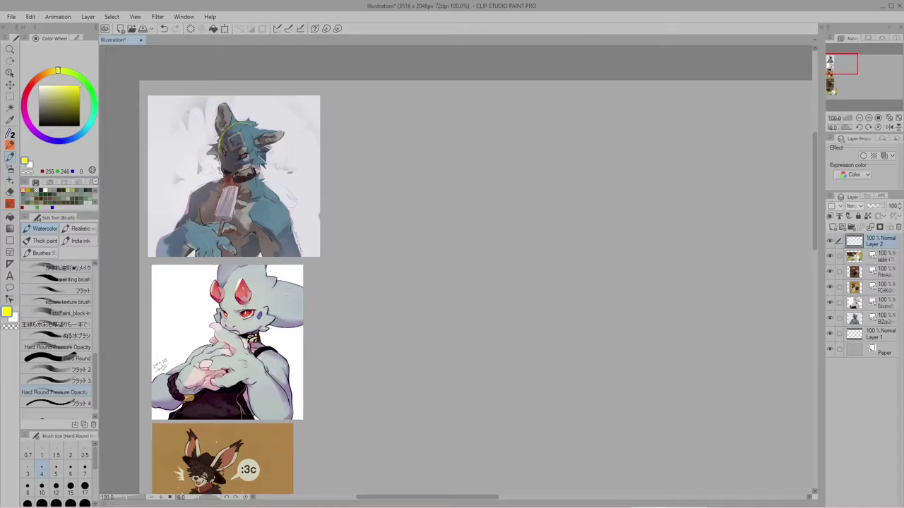
{"action": "left_click_drag", "start_coordinate": [219, 150], "coordinate": [247, 164]}
{"action": "left_click_drag", "start_coordinate": [236, 122], "coordinate": [218, 146]}
{"action": "mouse_move", "coordinate": [231, 127]}
{"action": "left_mouse_down"}
{"action": "mouse_move", "coordinate": [230, 162]}
{"action": "mouse_move", "coordinate": [253, 153]}
{"action": "mouse_move", "coordinate": [242, 165]}
{"action": "mouse_move", "coordinate": [221, 162]}
{"action": "mouse_move", "coordinate": [231, 173]}
{"action": "left_mouse_up"}
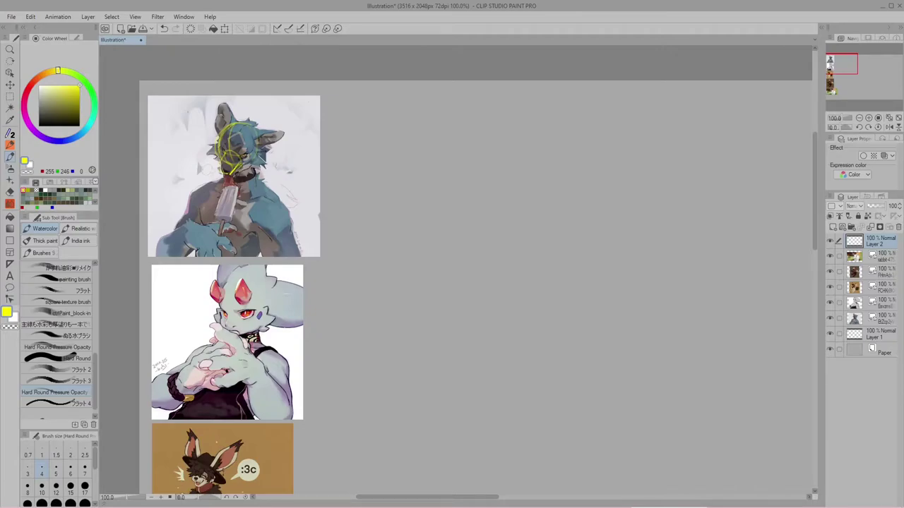
Sketch the shapes of both ears over the blue canine reference on the same layer, undoing the strokes that miss.
{"action": "mouse_move", "coordinate": [232, 118]}
{"action": "left_mouse_down"}
{"action": "mouse_move", "coordinate": [217, 118]}
{"action": "mouse_move", "coordinate": [215, 132]}
{"action": "mouse_move", "coordinate": [218, 121]}
{"action": "mouse_move", "coordinate": [220, 131]}
{"action": "mouse_move", "coordinate": [234, 124]}
{"action": "mouse_move", "coordinate": [226, 126]}
{"action": "left_mouse_up"}
{"action": "key", "text": "ctrl+z"}
{"action": "key", "text": "ctrl+z"}
{"action": "left_click_drag", "start_coordinate": [281, 130], "coordinate": [257, 147]}
Redraw the canine's head construction on a new layer in the empty canvas beside the reference, and hide Layer 2.
{"action": "left_click", "coordinate": [833, 227]}
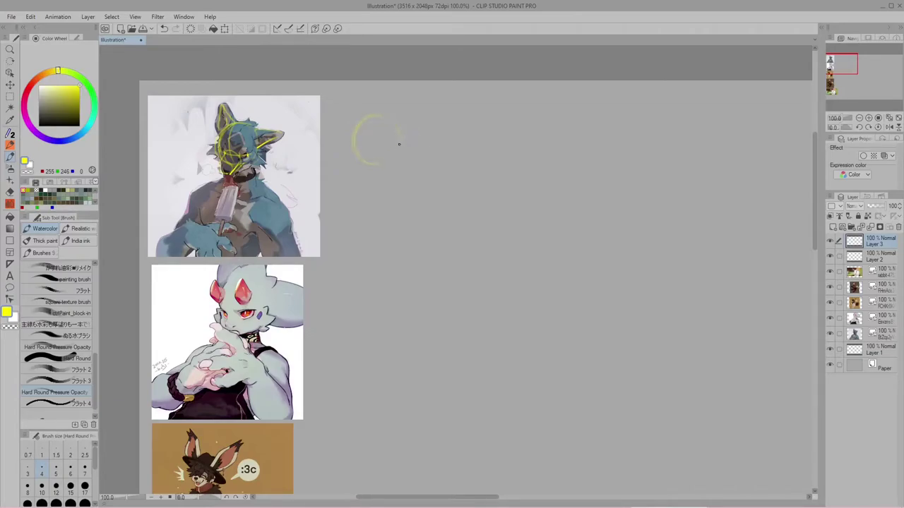
{"action": "mouse_move", "coordinate": [399, 144]}
{"action": "left_mouse_down"}
{"action": "mouse_move", "coordinate": [379, 164]}
{"action": "mouse_move", "coordinate": [396, 151]}
{"action": "left_mouse_up"}
{"action": "left_click", "coordinate": [830, 256]}
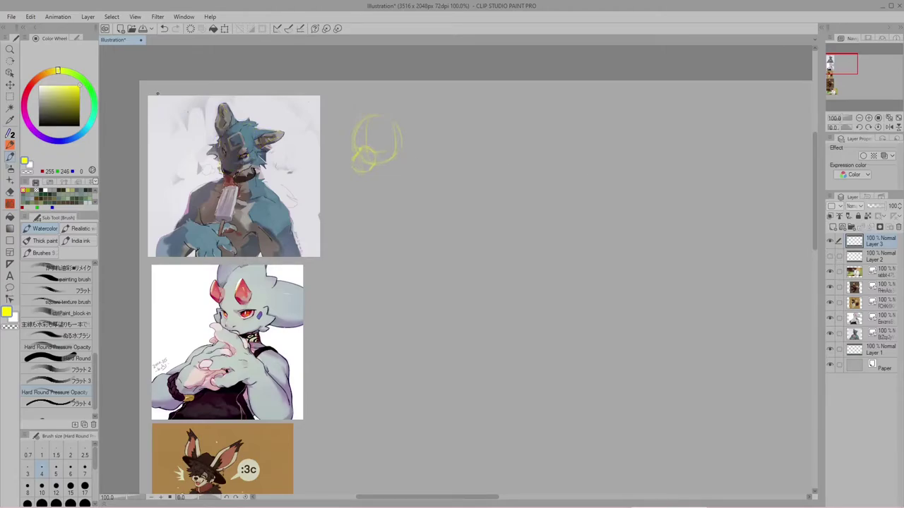
Transform the redrawn head sketch, moving it onto the blue canine's head and rotating it slightly counterclockwise to compare.
{"action": "left_click", "coordinate": [225, 28]}
{"action": "mouse_move", "coordinate": [375, 158]}
{"action": "left_mouse_down"}
{"action": "mouse_move", "coordinate": [240, 167]}
{"action": "mouse_move", "coordinate": [245, 161]}
{"action": "left_mouse_up"}
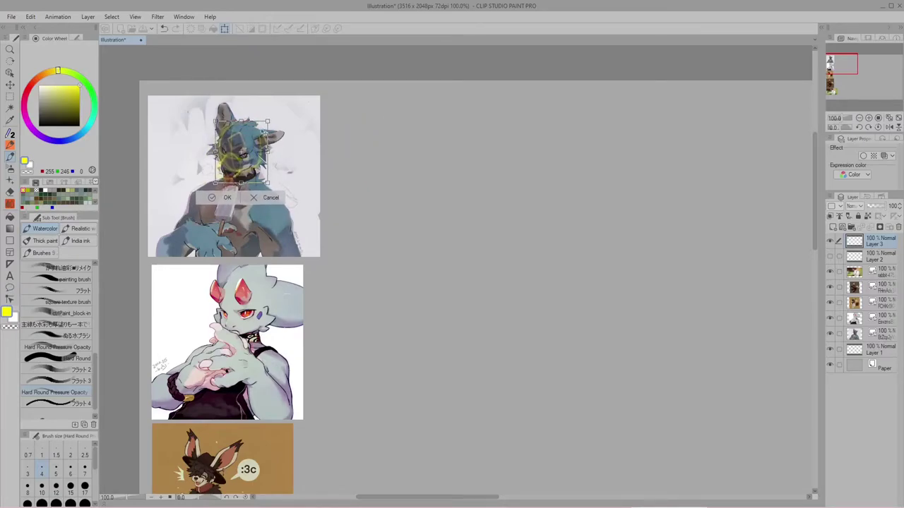
{"action": "left_click_drag", "start_coordinate": [272, 113], "coordinate": [267, 110]}
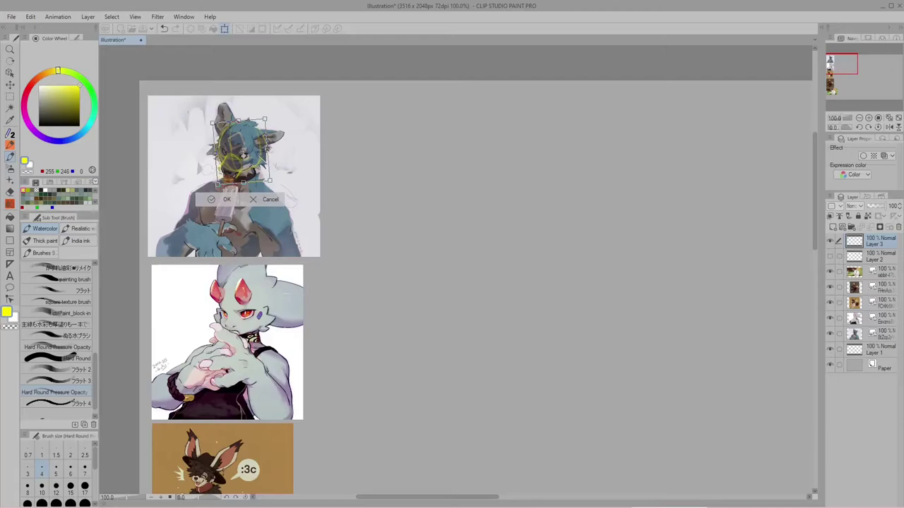
{"action": "left_click", "coordinate": [227, 201]}
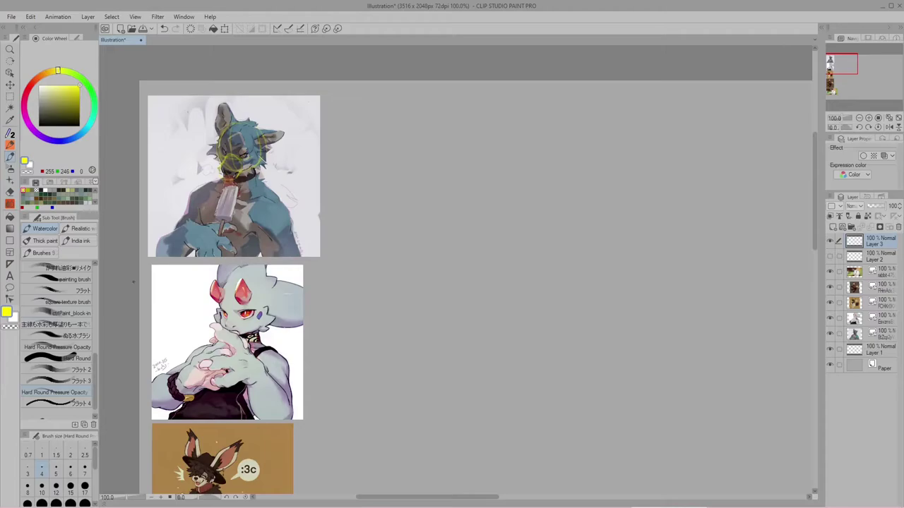
Discard the first copy on Layer 3, redraw the head construction beside the canine reference, and hide Layer 2.
{"action": "left_click", "coordinate": [897, 227]}
{"action": "key", "text": "ctrl+z"}
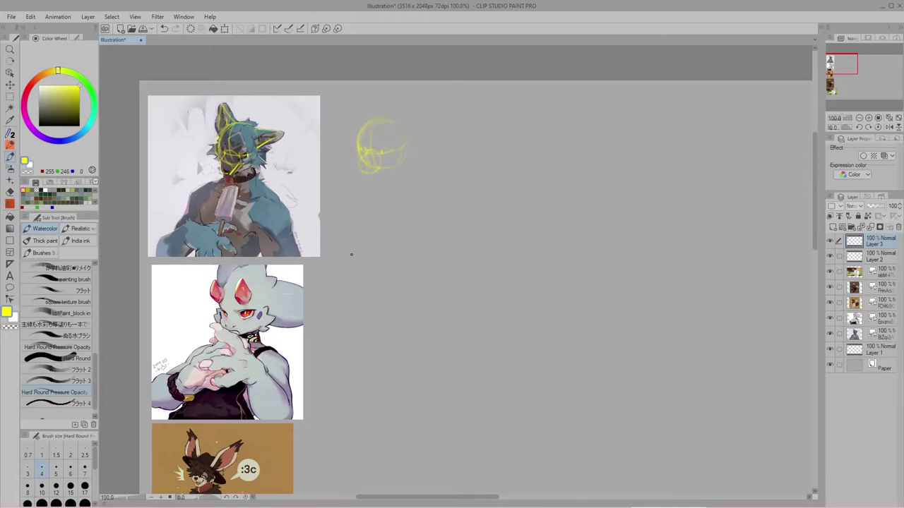
{"action": "left_click", "coordinate": [829, 257]}
Move the second head copy onto the blue canine's head and tilt it counterclockwise to match the reference.
{"action": "left_click", "coordinate": [226, 29]}
{"action": "left_click_drag", "start_coordinate": [396, 163], "coordinate": [248, 169]}
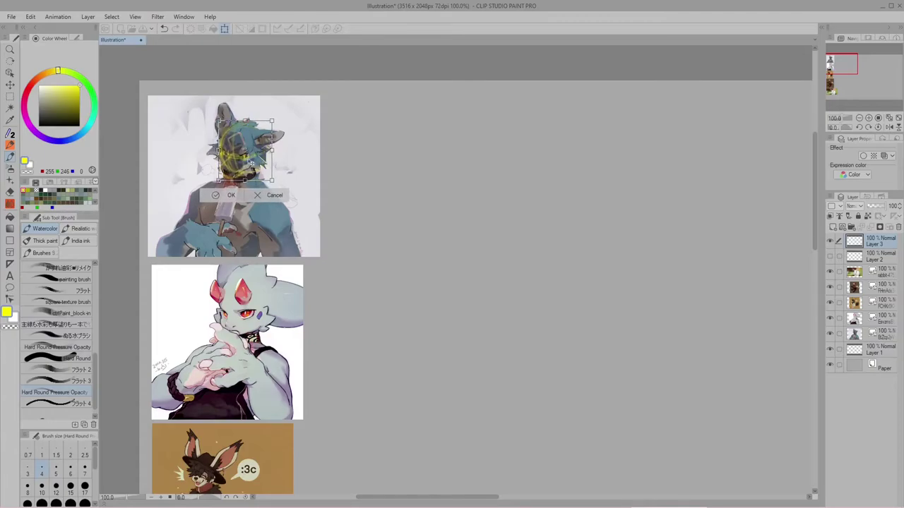
{"action": "left_click_drag", "start_coordinate": [275, 118], "coordinate": [270, 116]}
{"action": "left_click_drag", "start_coordinate": [247, 149], "coordinate": [245, 148]}
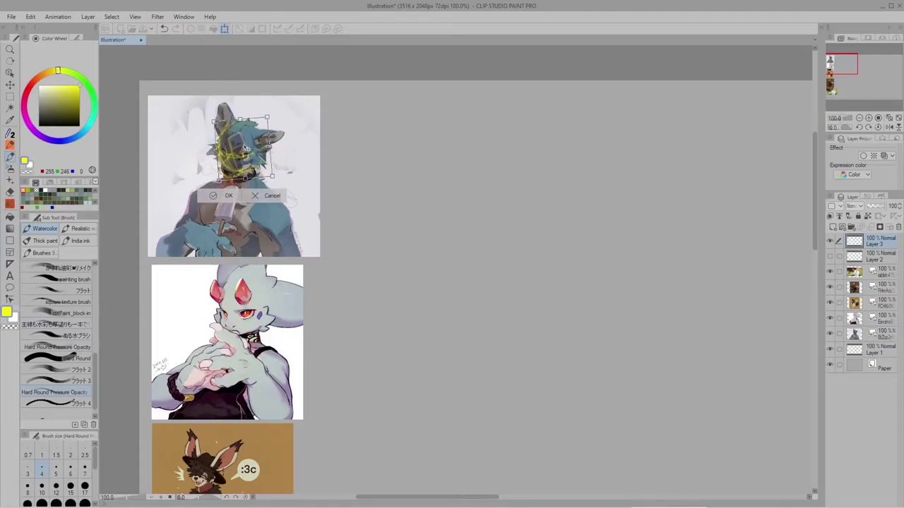
{"action": "left_click", "coordinate": [226, 200]}
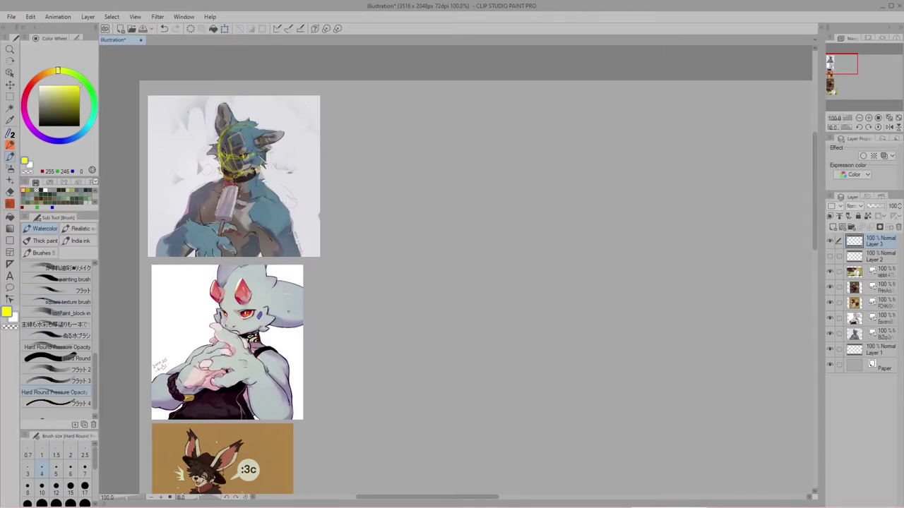
Hide Layer 3 and, on a new layer, sketch the yellow head circle and face guidelines over the red-horned character.
{"action": "left_click", "coordinate": [830, 242]}
{"action": "left_click", "coordinate": [832, 228]}
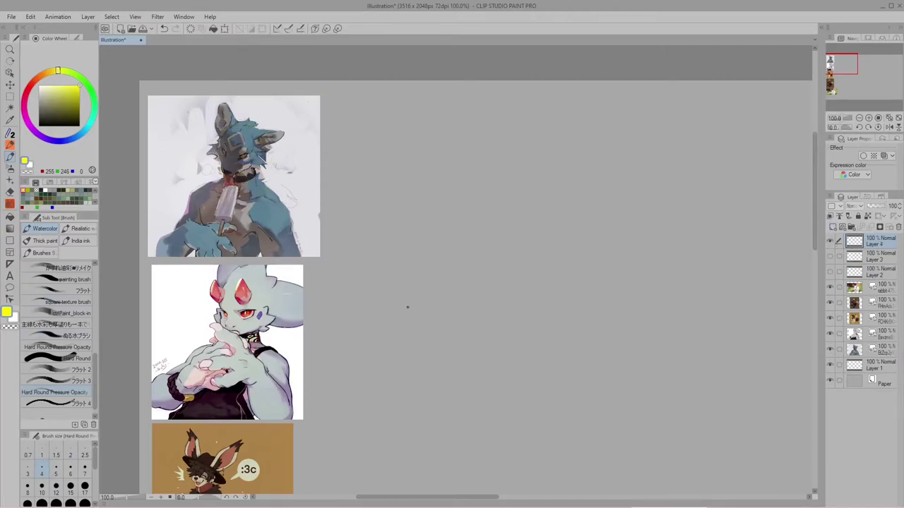
{"action": "scroll", "coordinate": [379, 315], "scroll_direction": "down", "scroll_amount": 1}
{"action": "scroll", "coordinate": [346, 338], "scroll_direction": "up", "scroll_amount": 1}
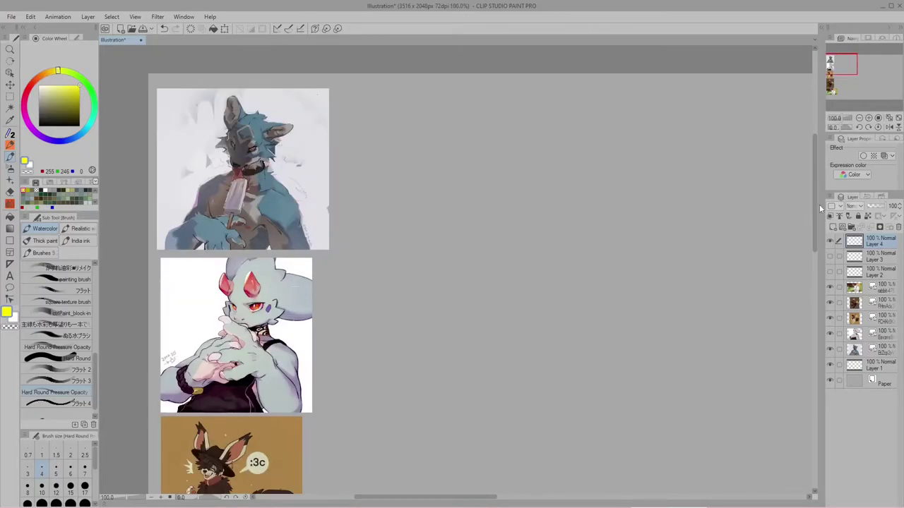
{"action": "left_click_drag", "start_coordinate": [814, 212], "coordinate": [809, 229]}
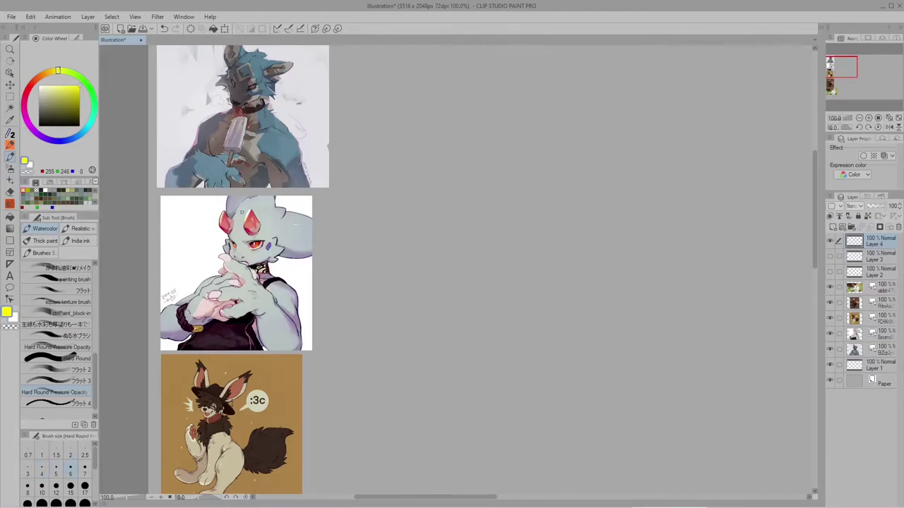
{"action": "left_click_drag", "start_coordinate": [234, 217], "coordinate": [234, 249]}
{"action": "key", "text": "ctrl+z"}
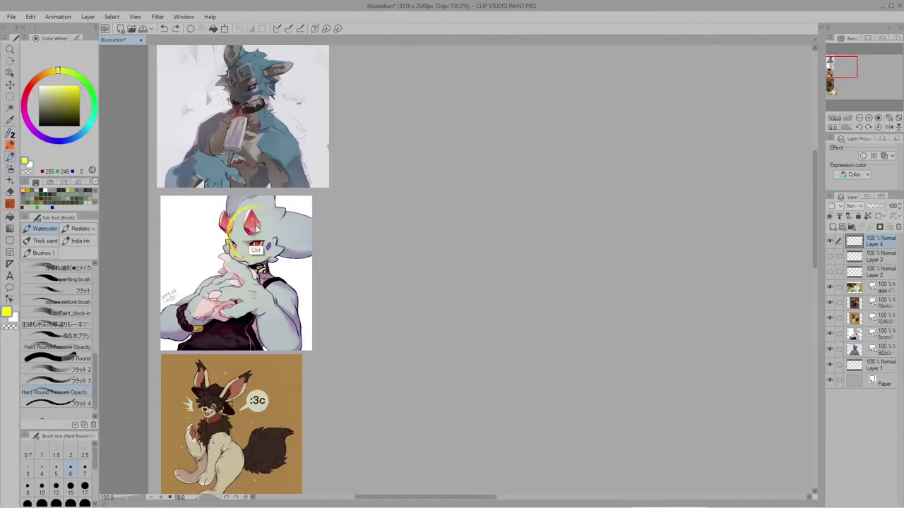
{"action": "left_click_drag", "start_coordinate": [228, 237], "coordinate": [250, 258]}
{"action": "mouse_move", "coordinate": [236, 244]}
{"action": "left_mouse_down"}
{"action": "mouse_move", "coordinate": [240, 254]}
{"action": "mouse_move", "coordinate": [265, 245]}
{"action": "mouse_move", "coordinate": [227, 220]}
{"action": "mouse_move", "coordinate": [264, 212]}
{"action": "mouse_move", "coordinate": [276, 244]}
{"action": "left_mouse_up"}
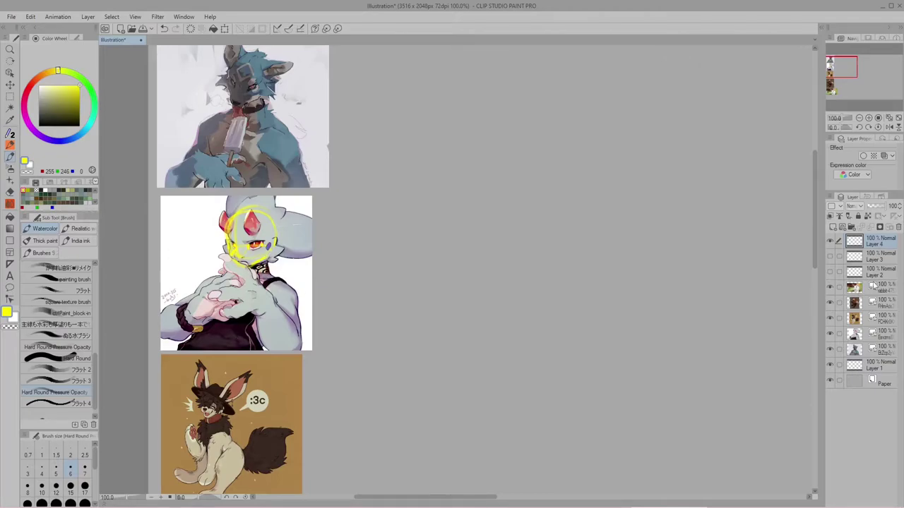
Redraw the horned character's head construction on a new layer beside its reference, and hide Layer 4.
{"action": "left_click", "coordinate": [833, 227]}
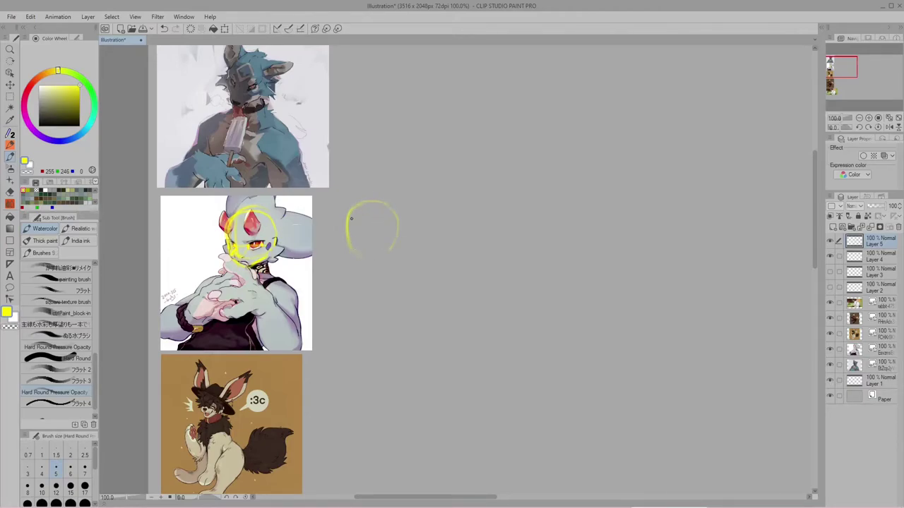
{"action": "left_click_drag", "start_coordinate": [374, 259], "coordinate": [385, 257]}
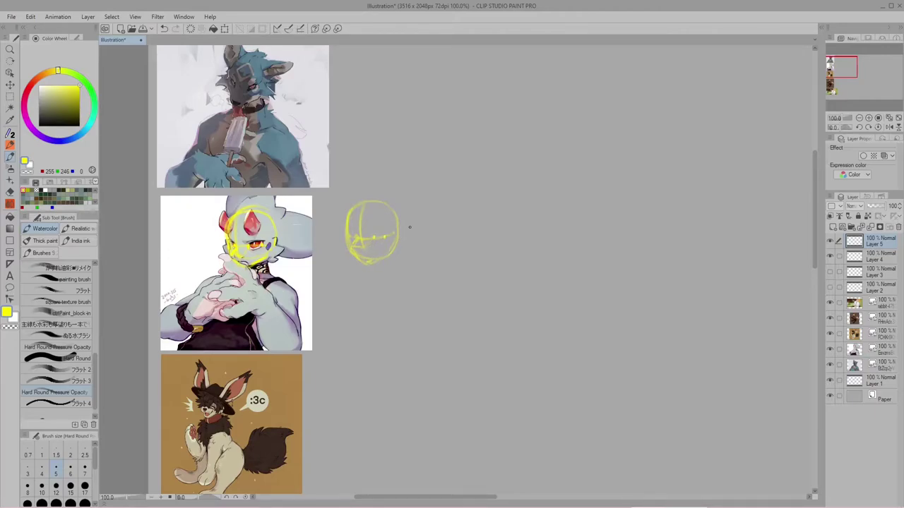
{"action": "left_click", "coordinate": [829, 257]}
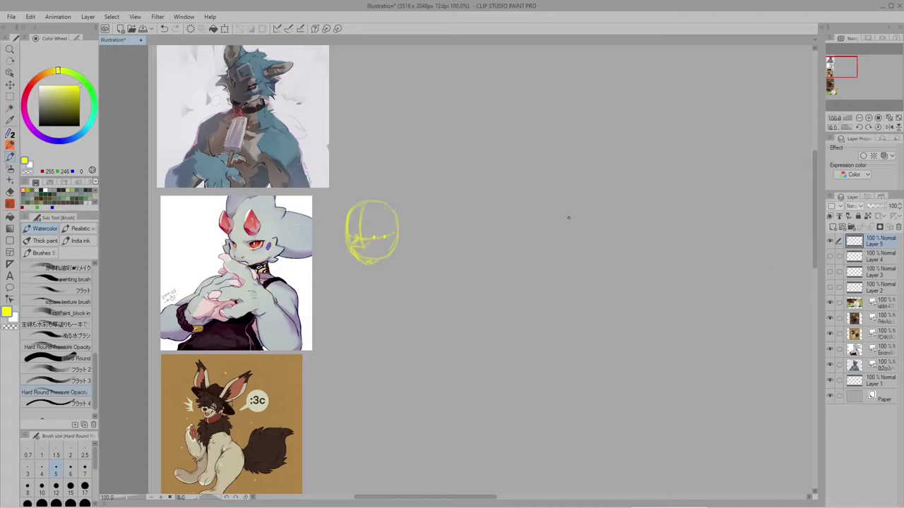
Transform the redrawn head, moving it onto the horned character's face and adjusting its rotation and position to fit.
{"action": "left_click", "coordinate": [225, 30]}
{"action": "mouse_move", "coordinate": [526, 243]}
{"action": "left_mouse_down"}
{"action": "mouse_move", "coordinate": [466, 247]}
{"action": "mouse_move", "coordinate": [429, 264]}
{"action": "left_mouse_up"}
{"action": "left_click_drag", "start_coordinate": [376, 241], "coordinate": [260, 248]}
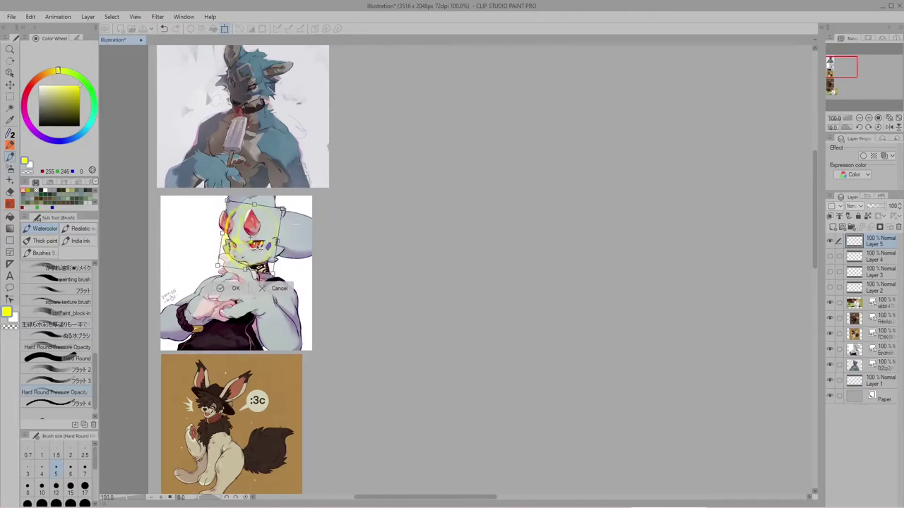
{"action": "left_click_drag", "start_coordinate": [294, 200], "coordinate": [289, 195]}
{"action": "left_click_drag", "start_coordinate": [255, 247], "coordinate": [254, 250]}
{"action": "left_click_drag", "start_coordinate": [278, 207], "coordinate": [272, 213]}
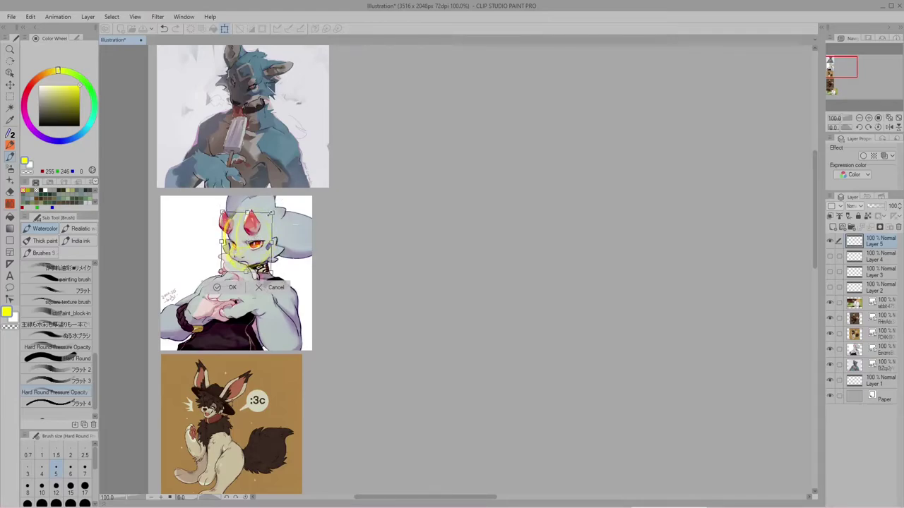
{"action": "left_click_drag", "start_coordinate": [254, 251], "coordinate": [257, 249]}
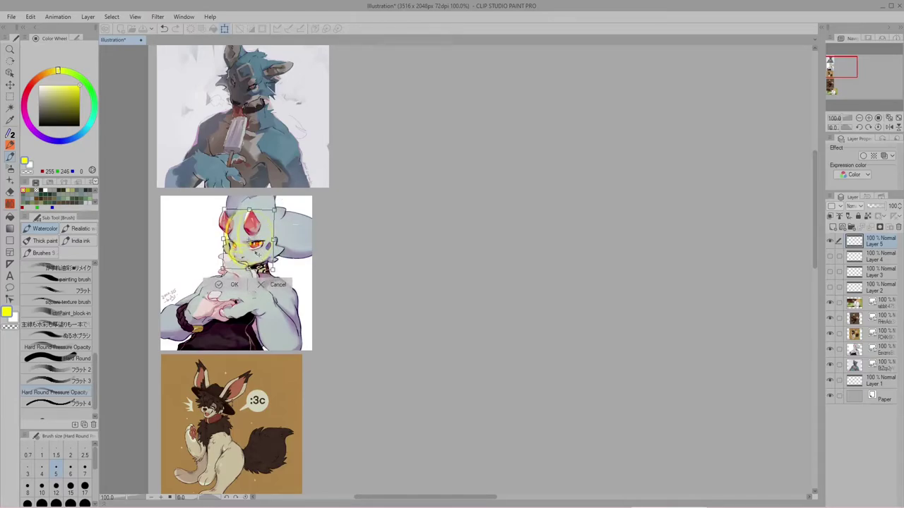
{"action": "left_click", "coordinate": [235, 286]}
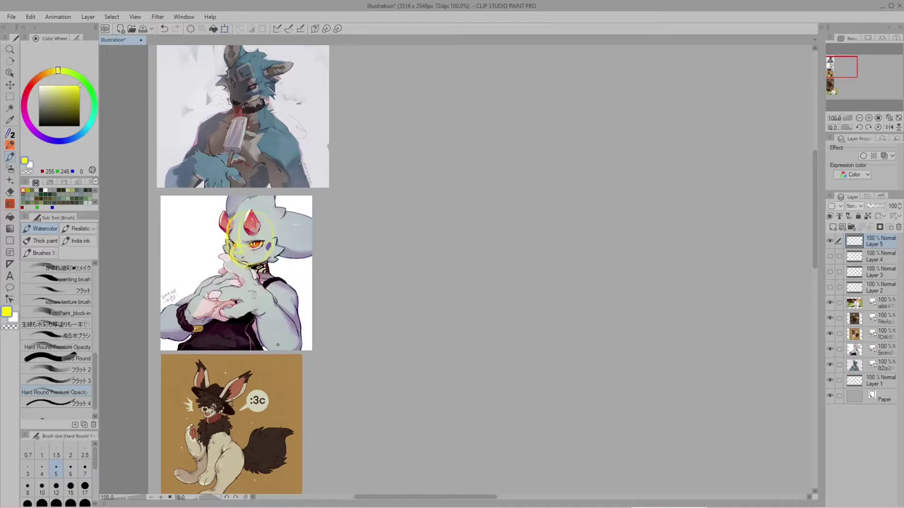
Hide Layer 5 and add a new empty layer above it for the next study.
{"action": "scroll", "coordinate": [271, 308], "scroll_direction": "down", "scroll_amount": 2}
{"action": "scroll", "coordinate": [251, 315], "scroll_direction": "up", "scroll_amount": 2}
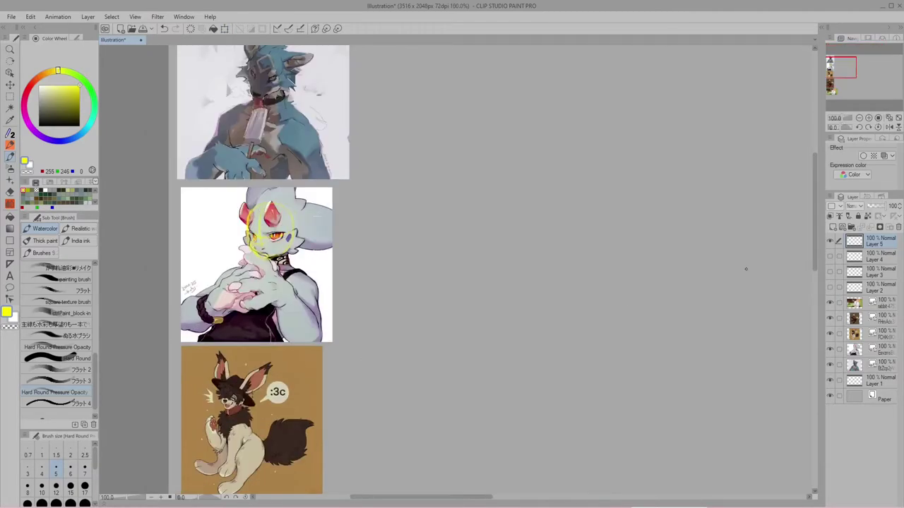
{"action": "left_click", "coordinate": [830, 242]}
{"action": "mouse_move", "coordinate": [814, 248]}
{"action": "left_mouse_down"}
{"action": "mouse_move", "coordinate": [792, 340]}
{"action": "mouse_move", "coordinate": [806, 248]}
{"action": "mouse_move", "coordinate": [773, 337]}
{"action": "left_mouse_up"}
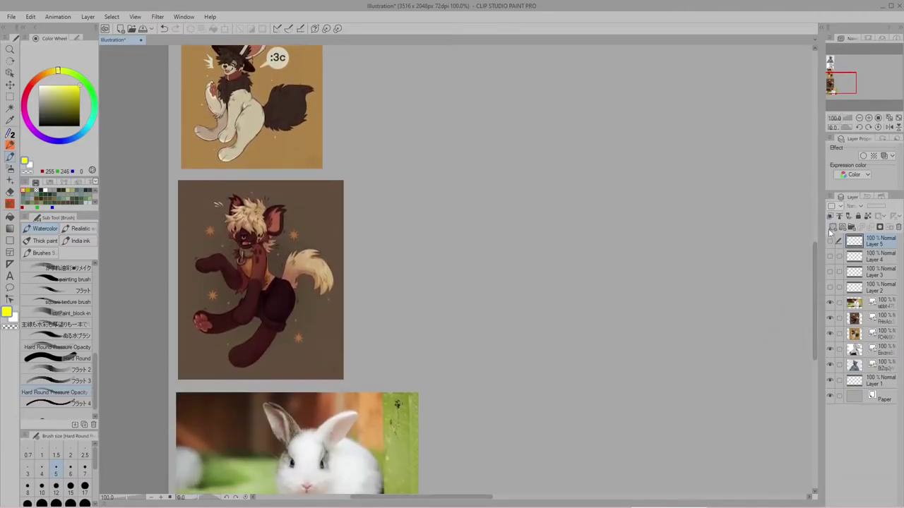
{"action": "left_click", "coordinate": [830, 228]}
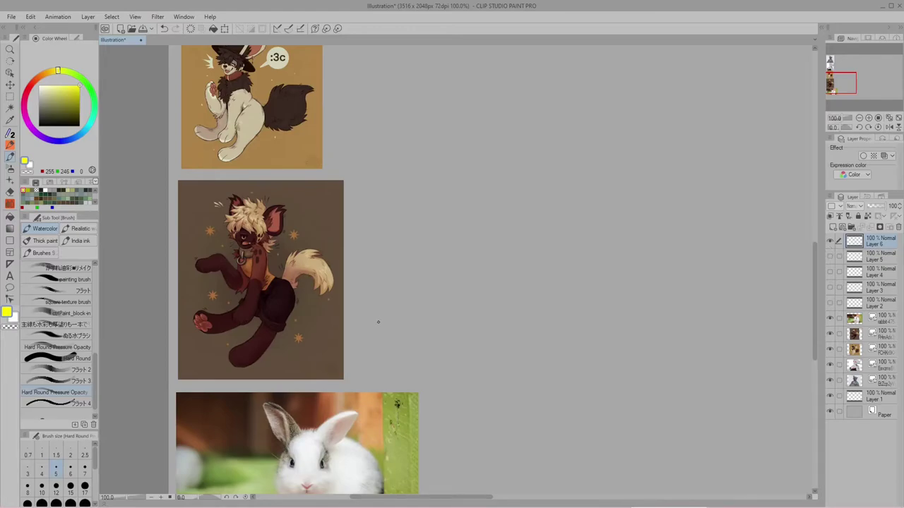
Move the orange-background character image into the empty canvas just right of the brown-background character image.
{"action": "left_click_drag", "start_coordinate": [820, 263], "coordinate": [785, 302]}
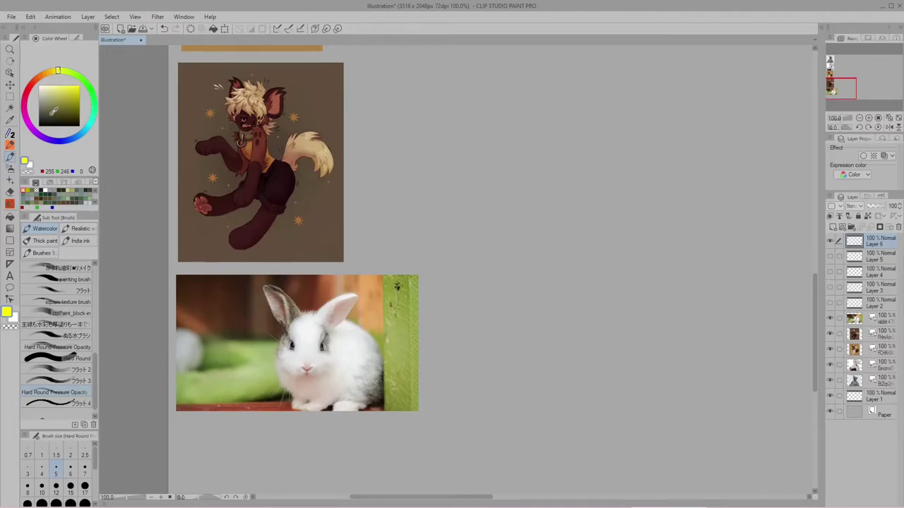
{"action": "left_click_drag", "start_coordinate": [54, 111], "coordinate": [51, 128]}
{"action": "left_click", "coordinate": [864, 351]}
{"action": "left_click", "coordinate": [10, 86]}
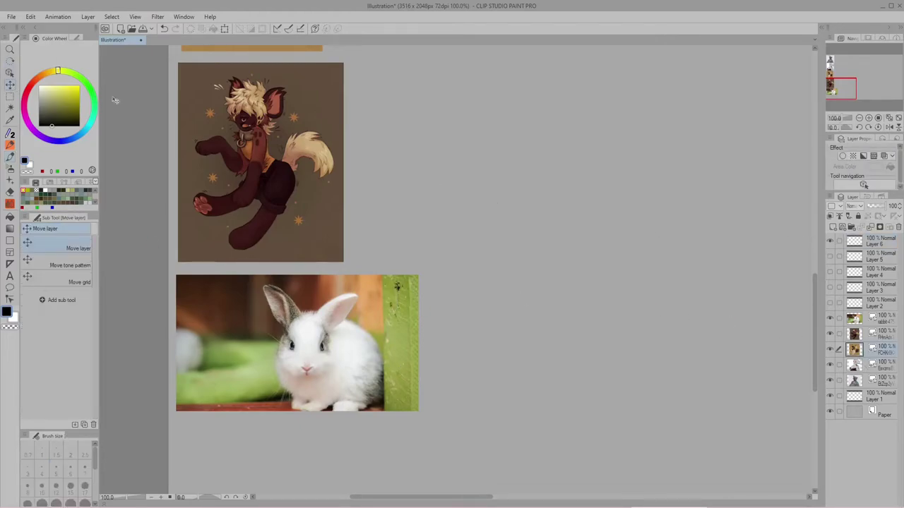
{"action": "mouse_move", "coordinate": [283, 64]}
{"action": "left_mouse_down"}
{"action": "mouse_move", "coordinate": [584, 359]}
{"action": "mouse_move", "coordinate": [455, 254]}
{"action": "mouse_move", "coordinate": [437, 252]}
{"action": "left_mouse_up"}
{"action": "left_click_drag", "start_coordinate": [468, 499], "coordinate": [485, 501]}
Add a new layer above Layer 6 and switch back to the Hard Round Pressure Opacity brush.
{"action": "left_click", "coordinate": [850, 243]}
{"action": "left_click", "coordinate": [833, 227]}
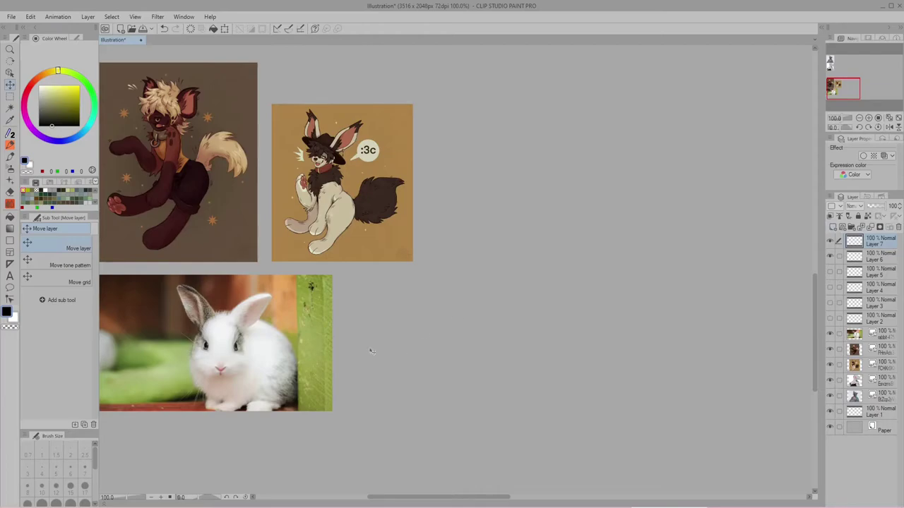
{"action": "left_click", "coordinate": [12, 120]}
{"action": "left_click", "coordinate": [12, 142]}
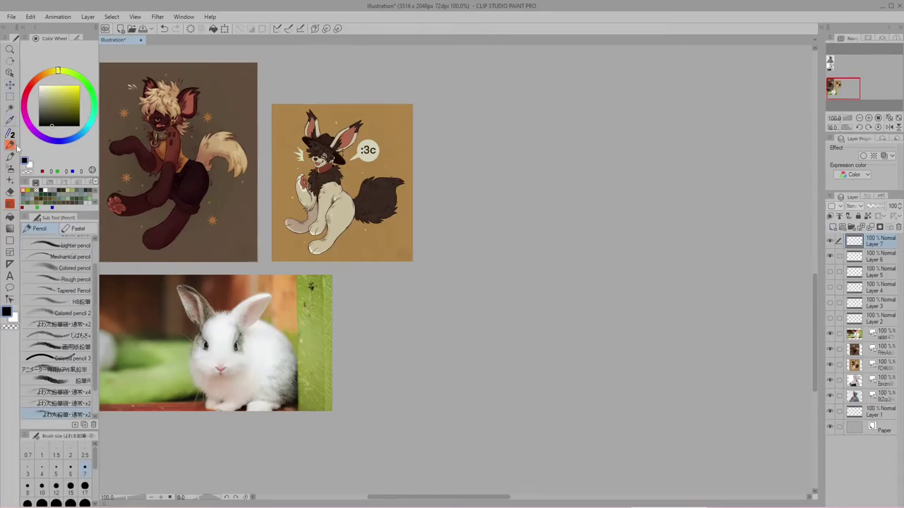
{"action": "left_click", "coordinate": [10, 157]}
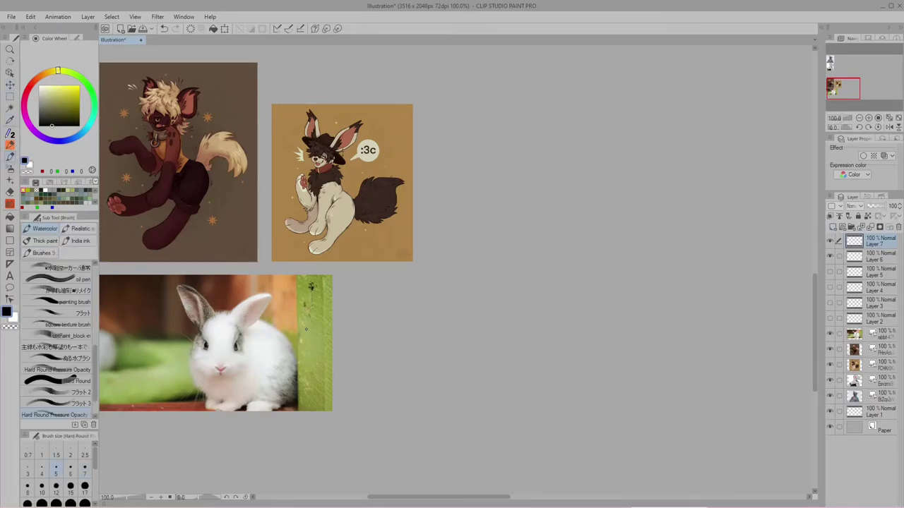
{"action": "scroll", "coordinate": [302, 145], "scroll_direction": "up", "scroll_amount": 2}
{"action": "scroll", "coordinate": [328, 204], "scroll_direction": "down", "scroll_amount": 1}
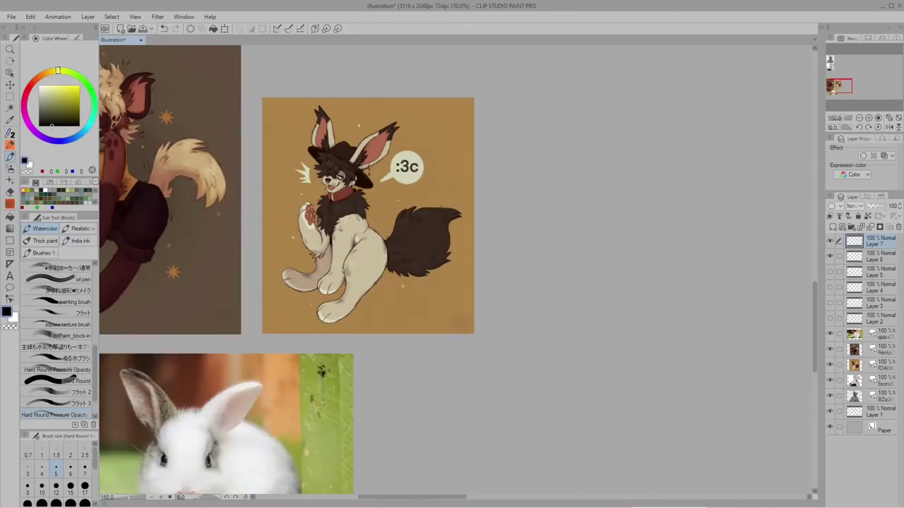
{"action": "scroll", "coordinate": [326, 188], "scroll_direction": "up", "scroll_amount": 1}
{"action": "mouse_move", "coordinate": [329, 176]}
{"action": "left_mouse_down"}
{"action": "mouse_move", "coordinate": [325, 148]}
{"action": "mouse_move", "coordinate": [340, 145]}
{"action": "mouse_move", "coordinate": [319, 144]}
{"action": "mouse_move", "coordinate": [360, 145]}
{"action": "left_mouse_up"}
{"action": "key", "text": "ctrl+z"}
{"action": "key", "text": "ctrl+z"}
{"action": "key", "text": "ctrl+z"}
Sketch yellow head construction over the hat-wearing character's face: a head oval with center line, eye line and muzzle circle.
{"action": "left_click", "coordinate": [78, 85]}
{"action": "key", "text": "ctrl+z"}
{"action": "mouse_move", "coordinate": [320, 165]}
{"action": "left_mouse_down"}
{"action": "mouse_move", "coordinate": [324, 152]}
{"action": "mouse_move", "coordinate": [353, 145]}
{"action": "mouse_move", "coordinate": [332, 144]}
{"action": "mouse_move", "coordinate": [326, 184]}
{"action": "mouse_move", "coordinate": [343, 185]}
{"action": "left_mouse_up"}
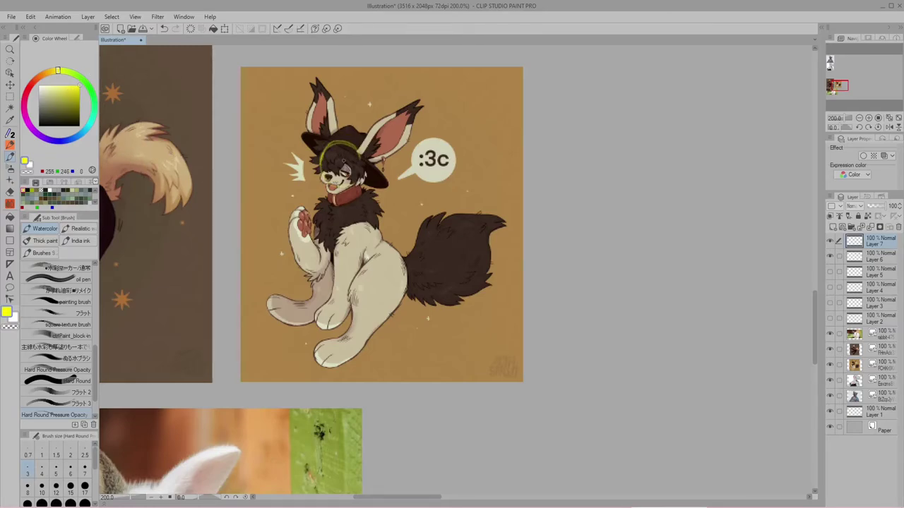
{"action": "mouse_move", "coordinate": [335, 143]}
{"action": "left_mouse_down"}
{"action": "mouse_move", "coordinate": [329, 180]}
{"action": "mouse_move", "coordinate": [360, 178]}
{"action": "mouse_move", "coordinate": [331, 189]}
{"action": "mouse_move", "coordinate": [341, 175]}
{"action": "mouse_move", "coordinate": [323, 181]}
{"action": "mouse_move", "coordinate": [331, 192]}
{"action": "mouse_move", "coordinate": [349, 171]}
{"action": "left_mouse_up"}
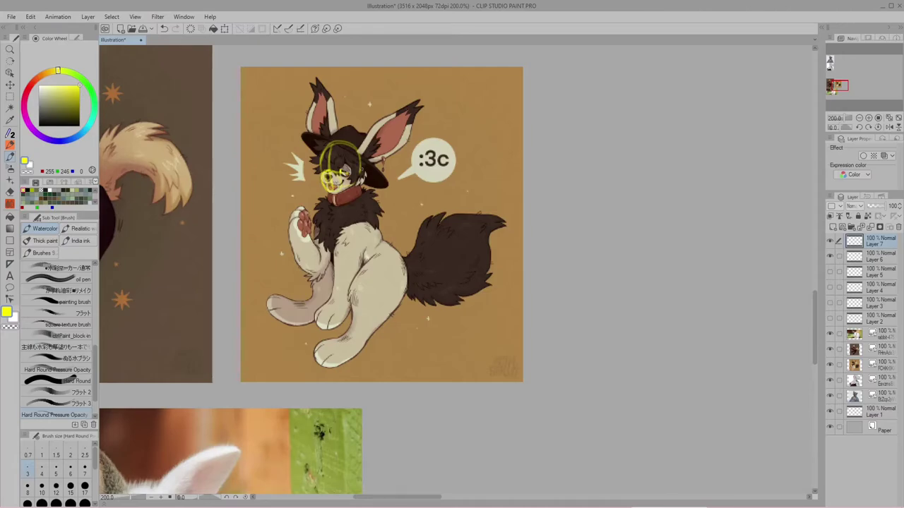
Add a new layer and redraw the yellow head construction with its muzzle in the empty space beside the orange-background image.
{"action": "left_click", "coordinate": [833, 227]}
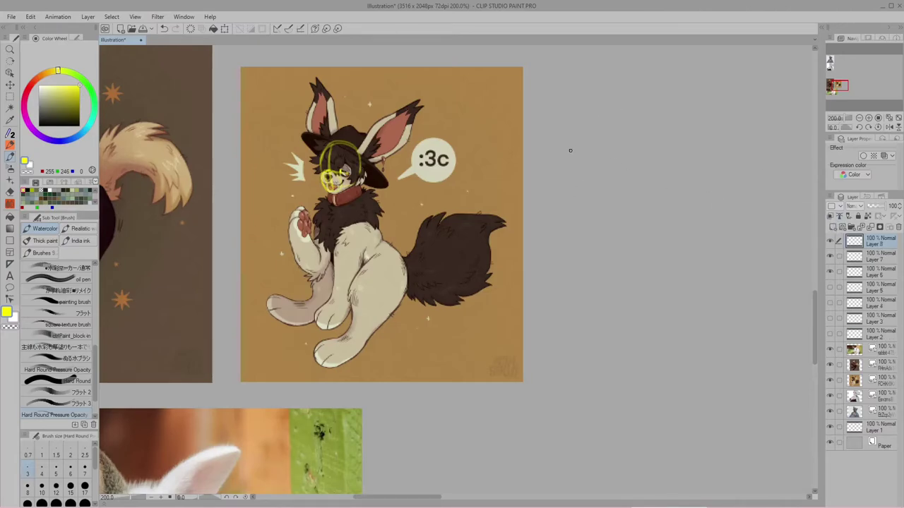
{"action": "left_click_drag", "start_coordinate": [559, 161], "coordinate": [599, 141]}
{"action": "mouse_move", "coordinate": [594, 140]}
{"action": "left_mouse_down"}
{"action": "mouse_move", "coordinate": [593, 184]}
{"action": "mouse_move", "coordinate": [577, 185]}
{"action": "left_mouse_up"}
{"action": "mouse_move", "coordinate": [576, 137]}
{"action": "left_mouse_down"}
{"action": "mouse_move", "coordinate": [578, 184]}
{"action": "mouse_move", "coordinate": [583, 163]}
{"action": "left_mouse_up"}
{"action": "mouse_move", "coordinate": [577, 167]}
{"action": "left_mouse_down"}
{"action": "mouse_move", "coordinate": [577, 182]}
{"action": "mouse_move", "coordinate": [565, 181]}
{"action": "mouse_move", "coordinate": [575, 164]}
{"action": "mouse_move", "coordinate": [555, 179]}
{"action": "mouse_move", "coordinate": [569, 185]}
{"action": "mouse_move", "coordinate": [590, 166]}
{"action": "mouse_move", "coordinate": [566, 186]}
{"action": "left_mouse_up"}
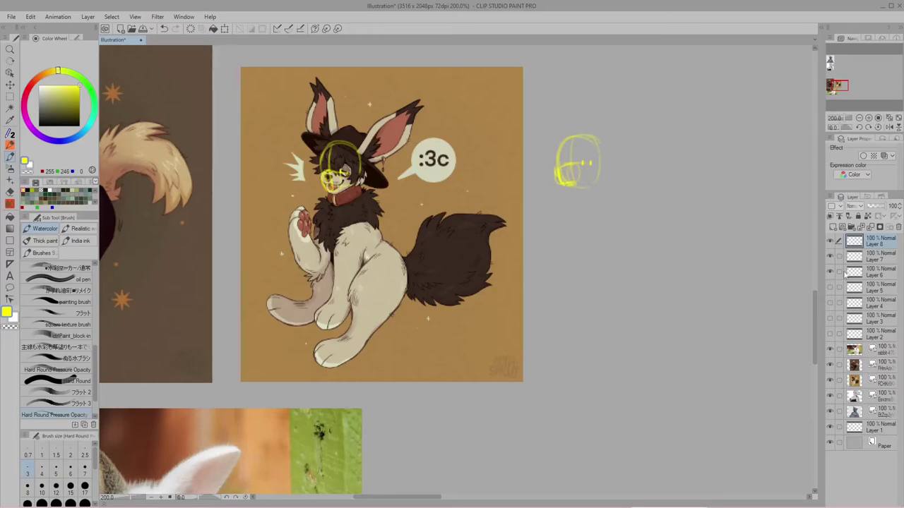
Delete Layer 8 and Layer 7 holding the yellow head sketches.
{"action": "left_click", "coordinate": [829, 241]}
{"action": "left_click", "coordinate": [897, 226]}
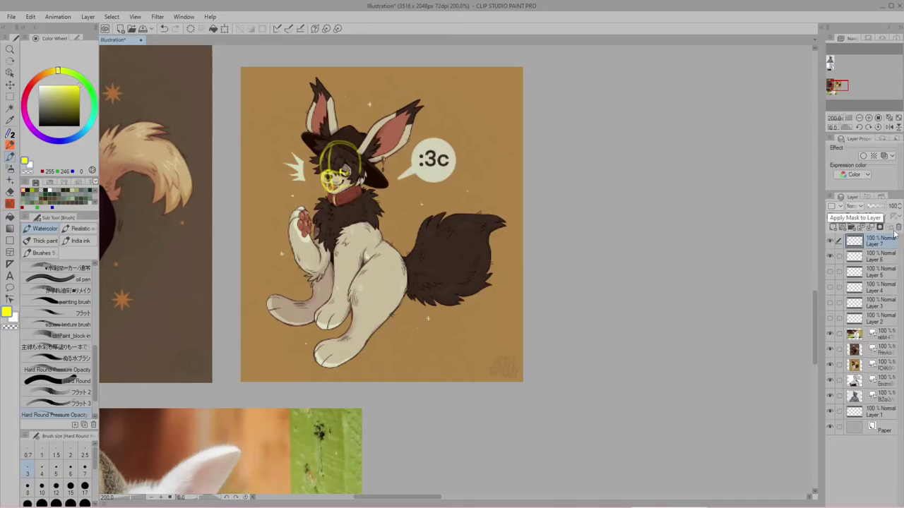
{"action": "left_click", "coordinate": [898, 227]}
Draw a black head oval with a vertical center line and horizontal eye line in the empty space beside the rabbit photo.
{"action": "left_click_drag", "start_coordinate": [814, 306], "coordinate": [812, 326]}
{"action": "scroll", "coordinate": [653, 316], "scroll_direction": "down", "scroll_amount": 2}
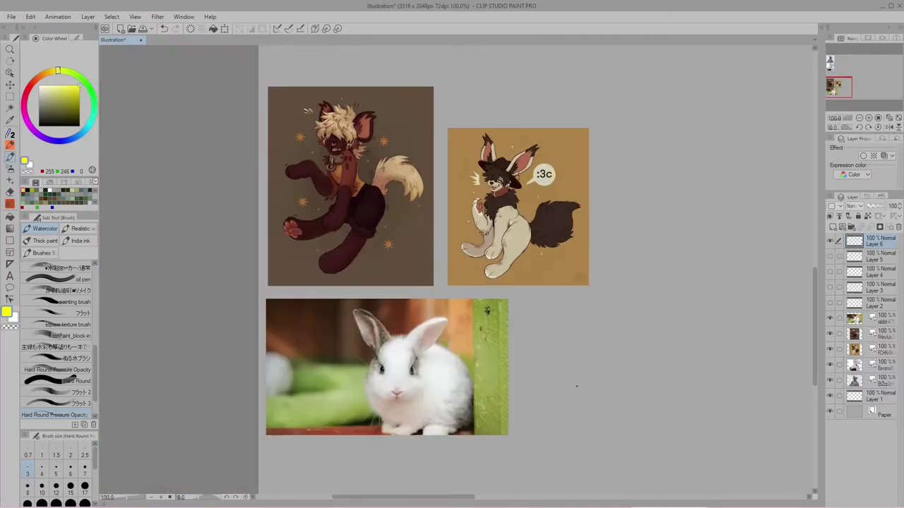
{"action": "left_click", "coordinate": [78, 126]}
{"action": "mouse_move", "coordinate": [453, 498]}
{"action": "left_mouse_down"}
{"action": "mouse_move", "coordinate": [481, 499]}
{"action": "mouse_move", "coordinate": [469, 498]}
{"action": "left_mouse_up"}
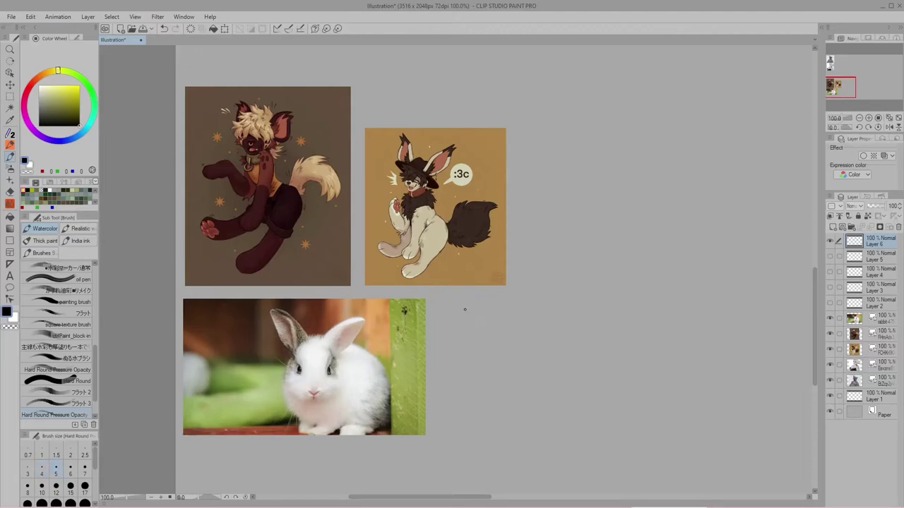
{"action": "mouse_move", "coordinate": [462, 332]}
{"action": "left_mouse_down"}
{"action": "mouse_move", "coordinate": [463, 363]}
{"action": "mouse_move", "coordinate": [462, 331]}
{"action": "mouse_move", "coordinate": [495, 315]}
{"action": "mouse_move", "coordinate": [463, 355]}
{"action": "mouse_move", "coordinate": [512, 386]}
{"action": "mouse_move", "coordinate": [472, 371]}
{"action": "mouse_move", "coordinate": [493, 376]}
{"action": "left_mouse_up"}
{"action": "mouse_move", "coordinate": [493, 315]}
{"action": "left_mouse_down"}
{"action": "mouse_move", "coordinate": [508, 322]}
{"action": "mouse_move", "coordinate": [512, 343]}
{"action": "mouse_move", "coordinate": [510, 359]}
{"action": "mouse_move", "coordinate": [484, 373]}
{"action": "left_mouse_up"}
{"action": "mouse_move", "coordinate": [460, 331]}
{"action": "left_mouse_down"}
{"action": "mouse_move", "coordinate": [467, 365]}
{"action": "mouse_move", "coordinate": [492, 374]}
{"action": "left_mouse_up"}
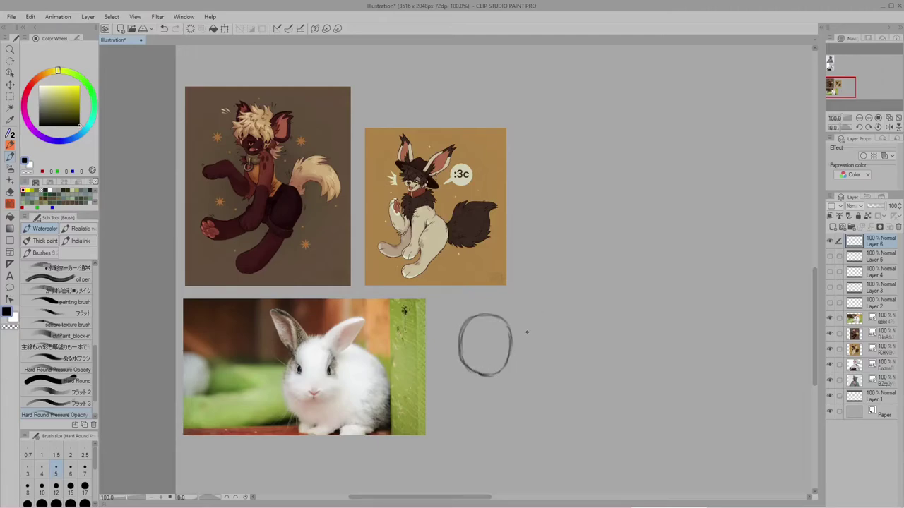
{"action": "mouse_move", "coordinate": [506, 323]}
{"action": "left_mouse_down"}
{"action": "mouse_move", "coordinate": [509, 358]}
{"action": "mouse_move", "coordinate": [494, 374]}
{"action": "left_mouse_up"}
{"action": "mouse_move", "coordinate": [479, 316]}
{"action": "left_mouse_down"}
{"action": "mouse_move", "coordinate": [481, 368]}
{"action": "mouse_move", "coordinate": [493, 348]}
{"action": "mouse_move", "coordinate": [505, 350]}
{"action": "mouse_move", "coordinate": [469, 348]}
{"action": "left_mouse_up"}
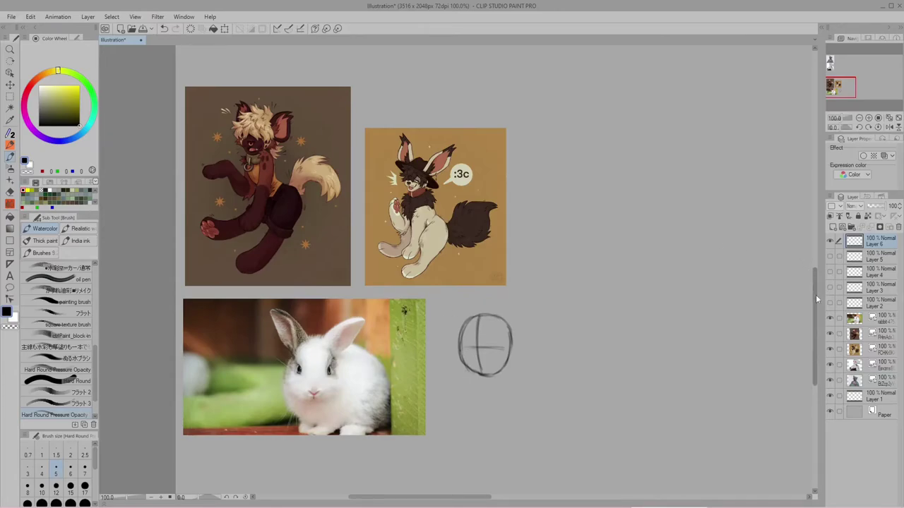
Trace a trial guide stroke over the horned character's face and undo it.
{"action": "left_click_drag", "start_coordinate": [816, 293], "coordinate": [811, 181]}
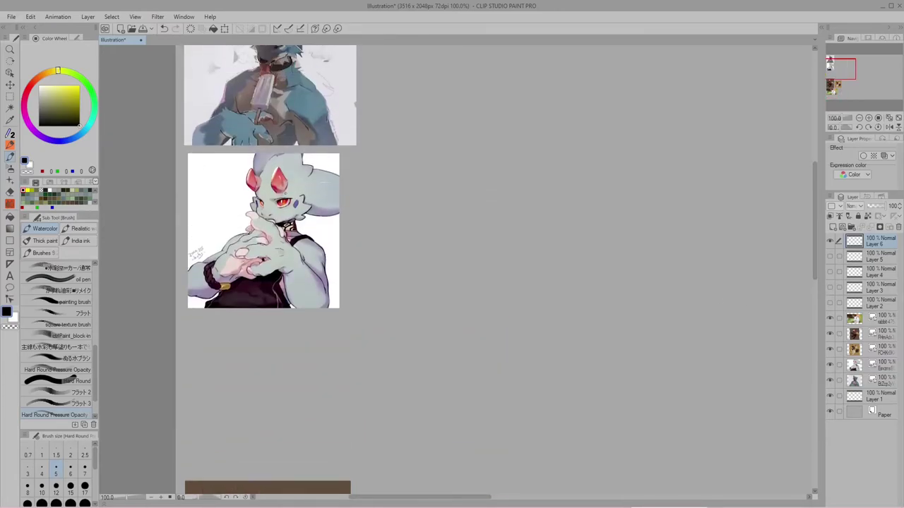
{"action": "left_click_drag", "start_coordinate": [241, 216], "coordinate": [291, 194]}
{"action": "key", "text": "ctrl+z"}
{"action": "scroll", "coordinate": [795, 230], "scroll_direction": "down", "scroll_amount": 10}
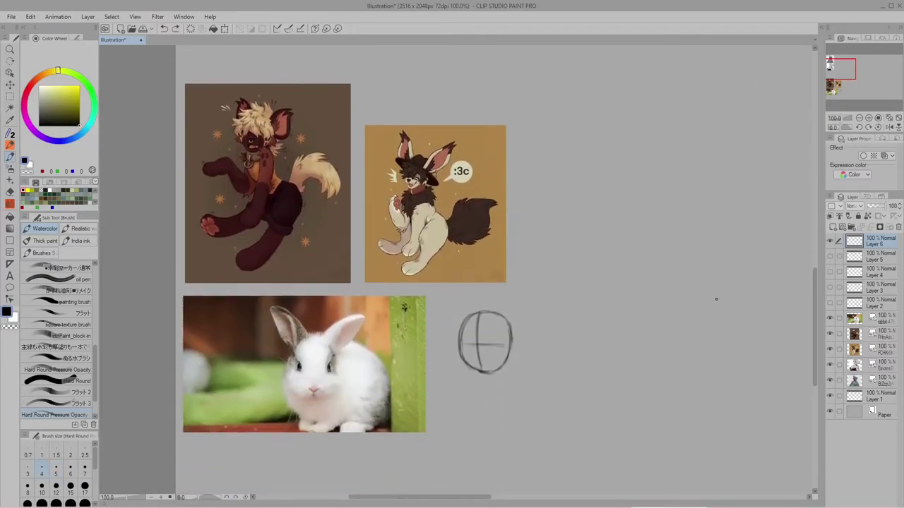
Sketch the muzzle curve in the lower part of the head oval with a size 4 brush and try the eye strokes.
{"action": "left_click_drag", "start_coordinate": [469, 339], "coordinate": [467, 353]}
{"action": "left_click_drag", "start_coordinate": [466, 361], "coordinate": [485, 374]}
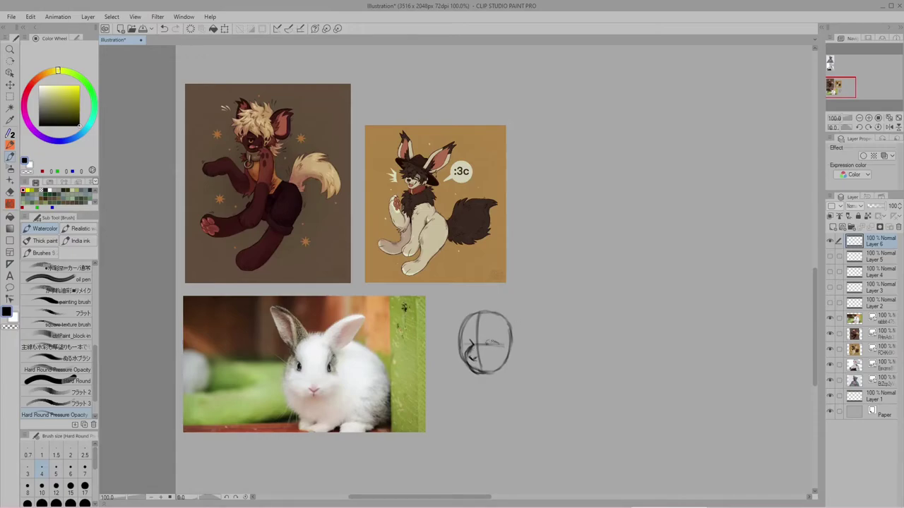
{"action": "mouse_move", "coordinate": [488, 341]}
{"action": "left_mouse_down"}
{"action": "mouse_move", "coordinate": [495, 350]}
{"action": "mouse_move", "coordinate": [469, 349]}
{"action": "left_mouse_up"}
{"action": "left_click_drag", "start_coordinate": [468, 343], "coordinate": [469, 345]}
{"action": "key", "text": "ctrl+z"}
{"action": "key", "text": "ctrl+z"}
Try a stroke along the head's eye line and undo it together with the preceding strokes.
{"action": "left_click_drag", "start_coordinate": [462, 343], "coordinate": [494, 346]}
{"action": "key", "text": "ctrl+z"}
{"action": "key", "text": "ctrl+z"}
{"action": "key", "text": "ctrl+z"}
{"action": "key", "text": "ctrl+z"}
{"action": "key", "text": "ctrl+z"}
Draw both eyes on the eye line with small brow dots above them, undoing the trial mouth strokes.
{"action": "left_click_drag", "start_coordinate": [463, 340], "coordinate": [469, 341]}
{"action": "mouse_move", "coordinate": [469, 336]}
{"action": "left_mouse_down"}
{"action": "mouse_move", "coordinate": [488, 336]}
{"action": "mouse_move", "coordinate": [468, 362]}
{"action": "left_mouse_up"}
{"action": "key", "text": "ctrl+z"}
{"action": "left_click", "coordinate": [11, 193]}
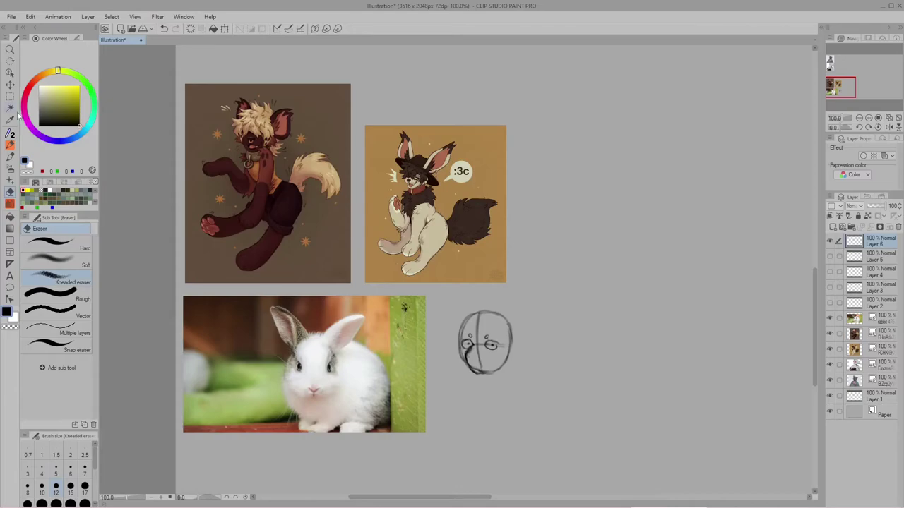
{"action": "left_click", "coordinate": [10, 156]}
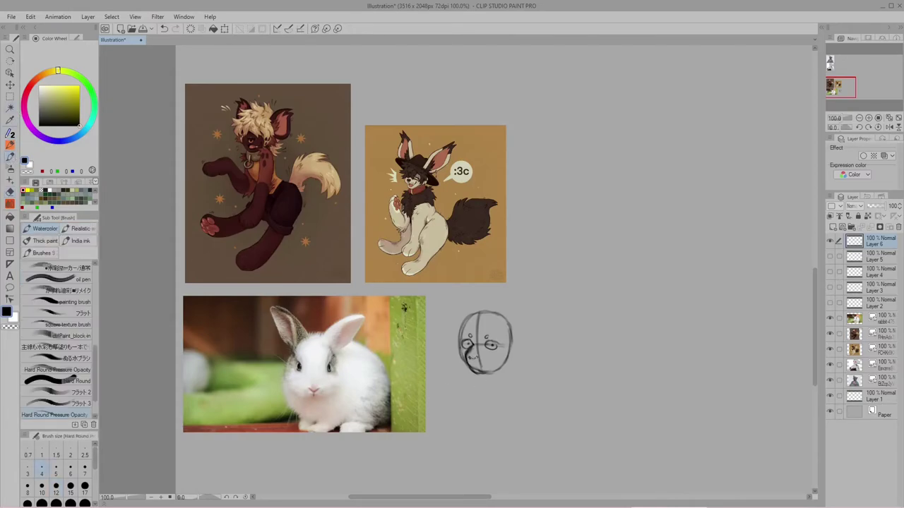
{"action": "key", "text": "ctrl+z"}
{"action": "key", "text": "ctrl+z"}
Draw the nose, smiling mouth and chin details on the muzzle and refine the far eye.
{"action": "left_click_drag", "start_coordinate": [469, 356], "coordinate": [479, 352]}
{"action": "left_click_drag", "start_coordinate": [464, 345], "coordinate": [461, 350]}
{"action": "left_click_drag", "start_coordinate": [480, 360], "coordinate": [490, 364]}
{"action": "mouse_move", "coordinate": [471, 366]}
{"action": "left_mouse_down"}
{"action": "mouse_move", "coordinate": [488, 362]}
{"action": "mouse_move", "coordinate": [486, 374]}
{"action": "mouse_move", "coordinate": [465, 354]}
{"action": "mouse_move", "coordinate": [470, 369]}
{"action": "left_mouse_up"}
Try tracing guide strokes across the ear in the rabbit photo and undo them.
{"action": "left_click_drag", "start_coordinate": [299, 326], "coordinate": [274, 348]}
{"action": "left_click_drag", "start_coordinate": [285, 343], "coordinate": [305, 334]}
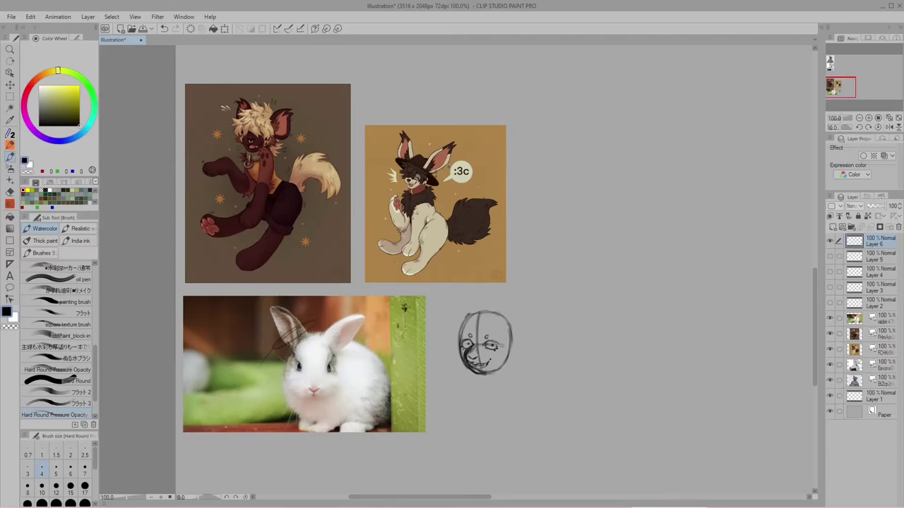
{"action": "key", "text": "ctrl+z"}
Draw two long upright rabbit ears on top of the head, finishing with a size 5 brush.
{"action": "mouse_move", "coordinate": [468, 316]}
{"action": "left_mouse_down"}
{"action": "mouse_move", "coordinate": [449, 290]}
{"action": "mouse_move", "coordinate": [442, 311]}
{"action": "mouse_move", "coordinate": [458, 326]}
{"action": "mouse_move", "coordinate": [438, 288]}
{"action": "mouse_move", "coordinate": [442, 310]}
{"action": "mouse_move", "coordinate": [496, 328]}
{"action": "mouse_move", "coordinate": [528, 289]}
{"action": "mouse_move", "coordinate": [510, 325]}
{"action": "mouse_move", "coordinate": [497, 327]}
{"action": "mouse_move", "coordinate": [490, 316]}
{"action": "mouse_move", "coordinate": [531, 286]}
{"action": "left_mouse_up"}
{"action": "key", "text": "bracketright"}
{"action": "key", "text": "bracketright"}
{"action": "key", "text": "bracketright"}
{"action": "key", "text": "ctrl+z"}
{"action": "key", "text": "ctrl+z"}
{"action": "key", "text": "bracketleft"}
{"action": "left_click_drag", "start_coordinate": [499, 321], "coordinate": [532, 295]}
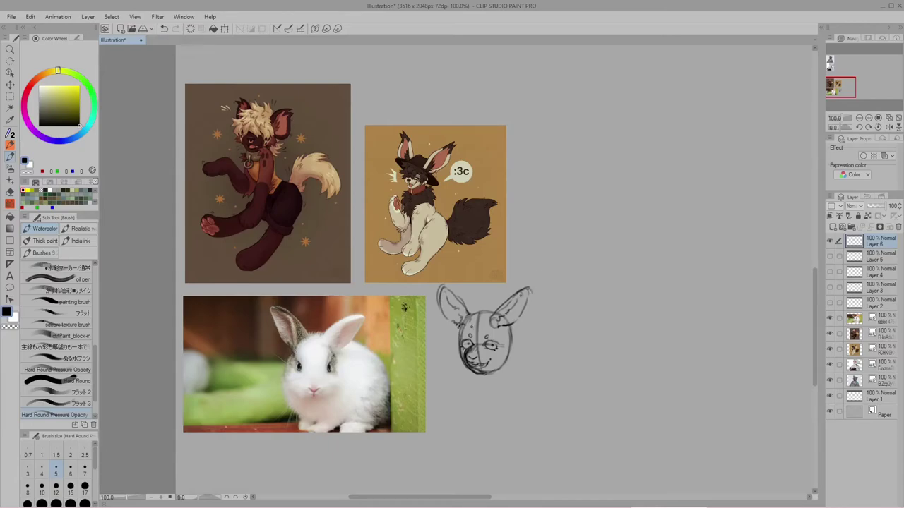
Sketch hair tufts and cheek fur along both sides and the top of the head.
{"action": "mouse_move", "coordinate": [479, 320]}
{"action": "left_mouse_down"}
{"action": "mouse_move", "coordinate": [476, 347]}
{"action": "mouse_move", "coordinate": [476, 311]}
{"action": "mouse_move", "coordinate": [445, 333]}
{"action": "left_mouse_up"}
{"action": "left_click_drag", "start_coordinate": [445, 332], "coordinate": [460, 354]}
{"action": "left_click_drag", "start_coordinate": [511, 326], "coordinate": [519, 335]}
{"action": "left_click_drag", "start_coordinate": [520, 332], "coordinate": [513, 359]}
{"action": "mouse_move", "coordinate": [473, 316]}
{"action": "left_mouse_down"}
{"action": "mouse_move", "coordinate": [484, 321]}
{"action": "mouse_move", "coordinate": [479, 306]}
{"action": "mouse_move", "coordinate": [472, 312]}
{"action": "left_mouse_up"}
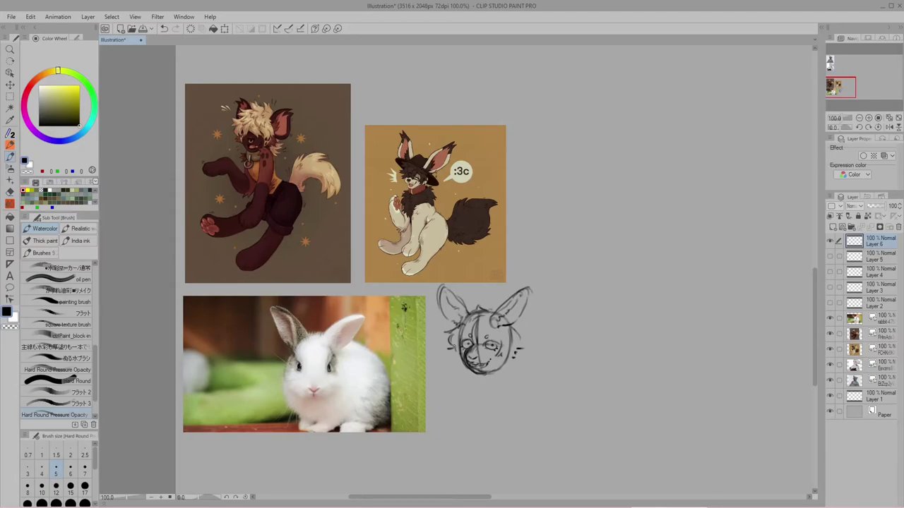
Fill in the bangs across the forehead and more fur along the cheeks.
{"action": "mouse_move", "coordinate": [457, 350]}
{"action": "left_mouse_down"}
{"action": "mouse_move", "coordinate": [449, 357]}
{"action": "mouse_move", "coordinate": [508, 367]}
{"action": "left_mouse_up"}
{"action": "mouse_move", "coordinate": [481, 326]}
{"action": "left_mouse_down"}
{"action": "mouse_move", "coordinate": [476, 346]}
{"action": "mouse_move", "coordinate": [490, 334]}
{"action": "mouse_move", "coordinate": [495, 342]}
{"action": "mouse_move", "coordinate": [444, 327]}
{"action": "left_mouse_up"}
{"action": "left_click_drag", "start_coordinate": [443, 326], "coordinate": [464, 365]}
Draw the neck, shoulders and chest outline below the head.
{"action": "left_click_drag", "start_coordinate": [484, 379], "coordinate": [474, 387]}
{"action": "mouse_move", "coordinate": [474, 385]}
{"action": "left_mouse_down"}
{"action": "mouse_move", "coordinate": [472, 399]}
{"action": "mouse_move", "coordinate": [494, 405]}
{"action": "left_mouse_up"}
{"action": "mouse_move", "coordinate": [503, 367]}
{"action": "left_mouse_down"}
{"action": "mouse_move", "coordinate": [505, 377]}
{"action": "mouse_move", "coordinate": [473, 390]}
{"action": "mouse_move", "coordinate": [497, 408]}
{"action": "mouse_move", "coordinate": [516, 393]}
{"action": "mouse_move", "coordinate": [516, 383]}
{"action": "mouse_move", "coordinate": [469, 403]}
{"action": "mouse_move", "coordinate": [512, 410]}
{"action": "left_mouse_up"}
Lighten the construction lines around the forehead and muzzle with the Kneaded eraser.
{"action": "left_click", "coordinate": [11, 194]}
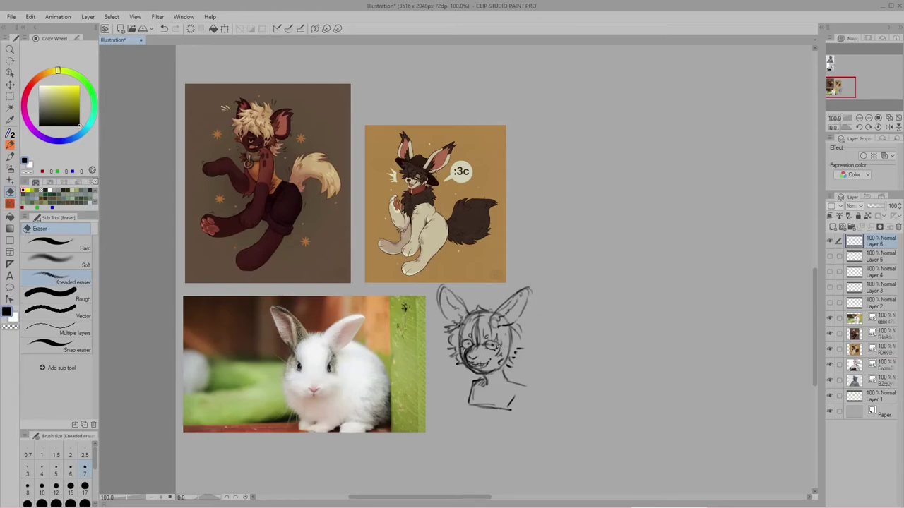
{"action": "mouse_move", "coordinate": [481, 323]}
{"action": "left_mouse_down"}
{"action": "mouse_move", "coordinate": [477, 313]}
{"action": "mouse_move", "coordinate": [462, 329]}
{"action": "left_mouse_up"}
{"action": "mouse_move", "coordinate": [487, 367]}
{"action": "left_mouse_down"}
{"action": "mouse_move", "coordinate": [480, 370]}
{"action": "mouse_move", "coordinate": [471, 349]}
{"action": "mouse_move", "coordinate": [466, 362]}
{"action": "left_mouse_up"}
Erase the heavy lines around the muzzle and chin using a smaller Hard eraser.
{"action": "left_click", "coordinate": [53, 243]}
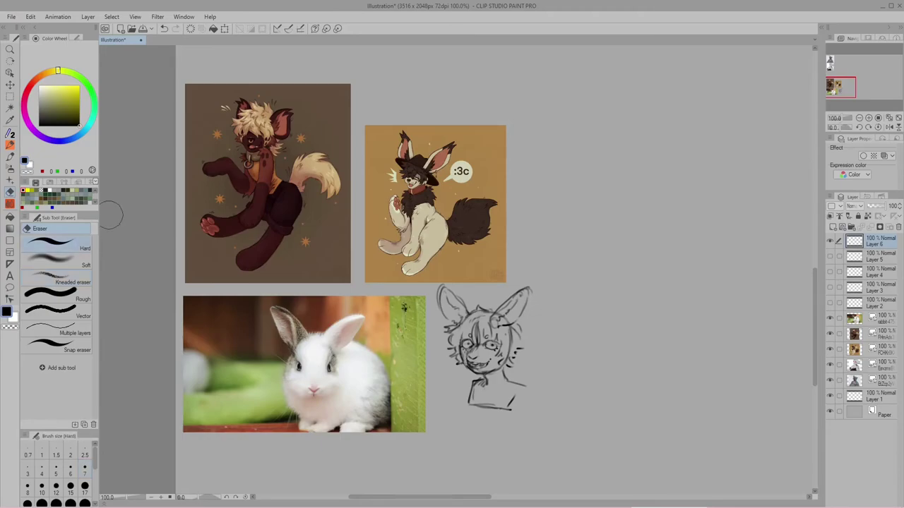
{"action": "key", "text": "["}
{"action": "key", "text": "["}
{"action": "key", "text": "["}
{"action": "left_click_drag", "start_coordinate": [472, 351], "coordinate": [468, 365]}
{"action": "left_click_drag", "start_coordinate": [478, 373], "coordinate": [497, 367]}
Redraw the nose and the side of the muzzle with the Hard Round Pressure Opacity brush.
{"action": "left_click", "coordinate": [11, 158]}
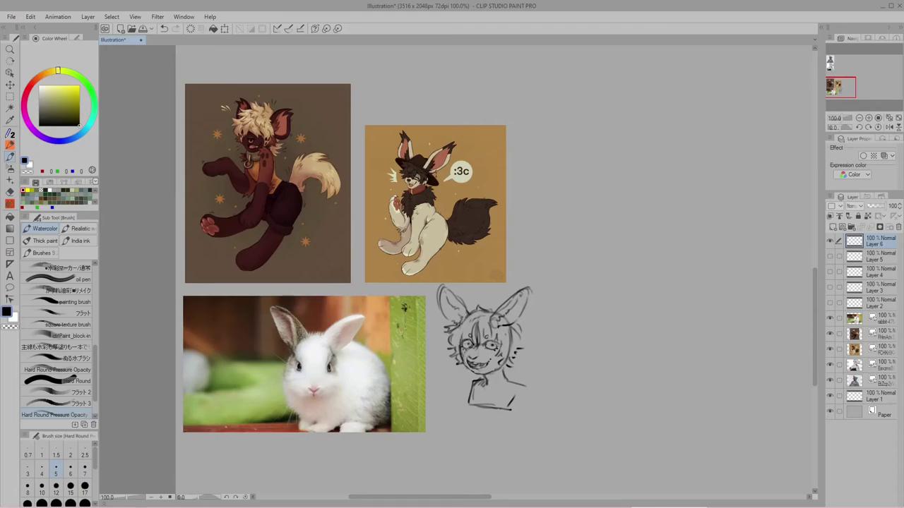
{"action": "left_click_drag", "start_coordinate": [470, 351], "coordinate": [466, 361]}
{"action": "left_click_drag", "start_coordinate": [467, 352], "coordinate": [461, 366]}
Draw jagged fur tufts down the cheek on the far side from the muzzle with a size 4 brush.
{"action": "key", "text": "]"}
{"action": "key", "text": "]"}
{"action": "key", "text": "["}
{"action": "key", "text": "["}
{"action": "key", "text": "["}
{"action": "left_click_drag", "start_coordinate": [517, 327], "coordinate": [514, 363]}
Erase stray marks around the nose and chin with the Hard eraser and redraw the jawline with the brush.
{"action": "key", "text": "e"}
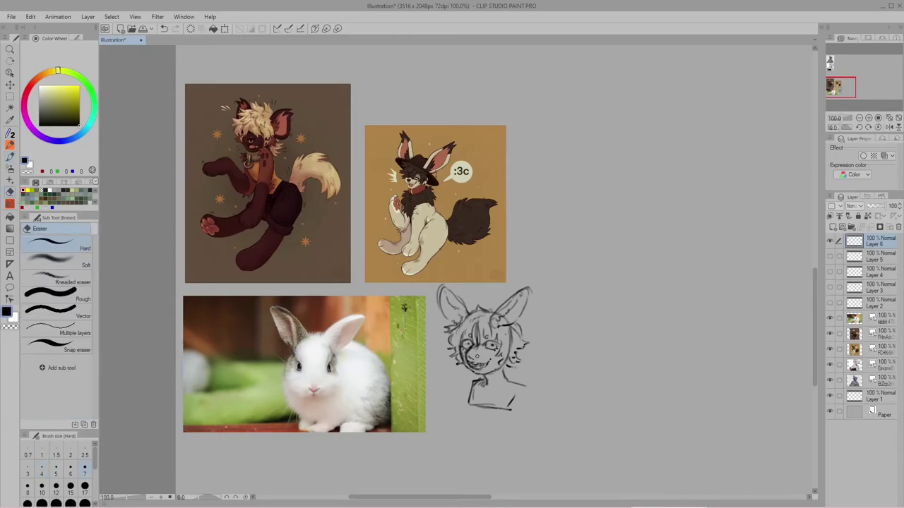
{"action": "left_click_drag", "start_coordinate": [477, 357], "coordinate": [472, 359]}
{"action": "left_click_drag", "start_coordinate": [492, 371], "coordinate": [487, 374]}
{"action": "left_click", "coordinate": [10, 156]}
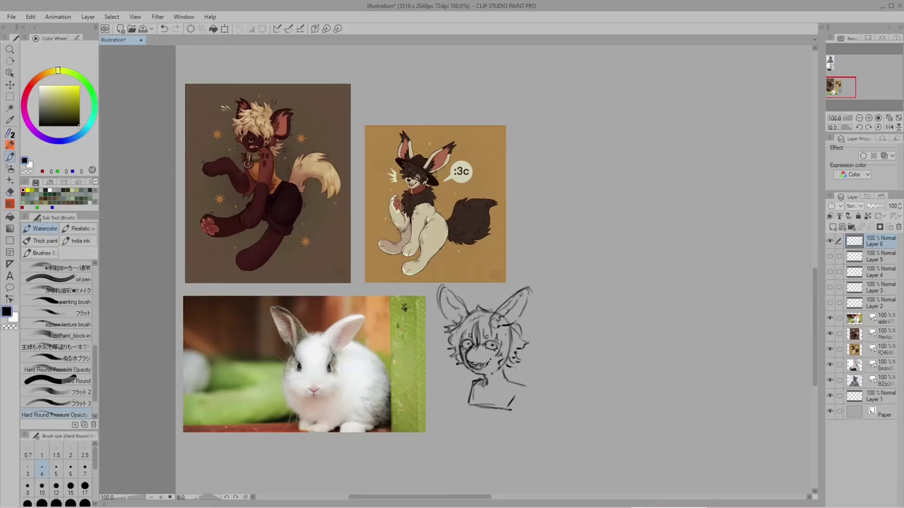
{"action": "left_click_drag", "start_coordinate": [500, 369], "coordinate": [489, 373]}
Erase the excess dark lines at the side of the muzzle and switch back to the brush to refine it.
{"action": "left_click", "coordinate": [9, 192]}
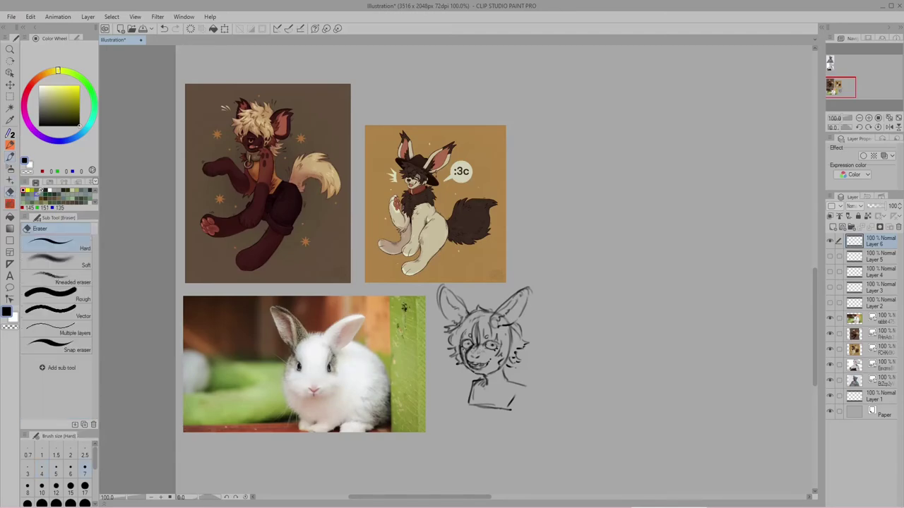
{"action": "left_click_drag", "start_coordinate": [467, 359], "coordinate": [473, 368]}
{"action": "left_click", "coordinate": [9, 144]}
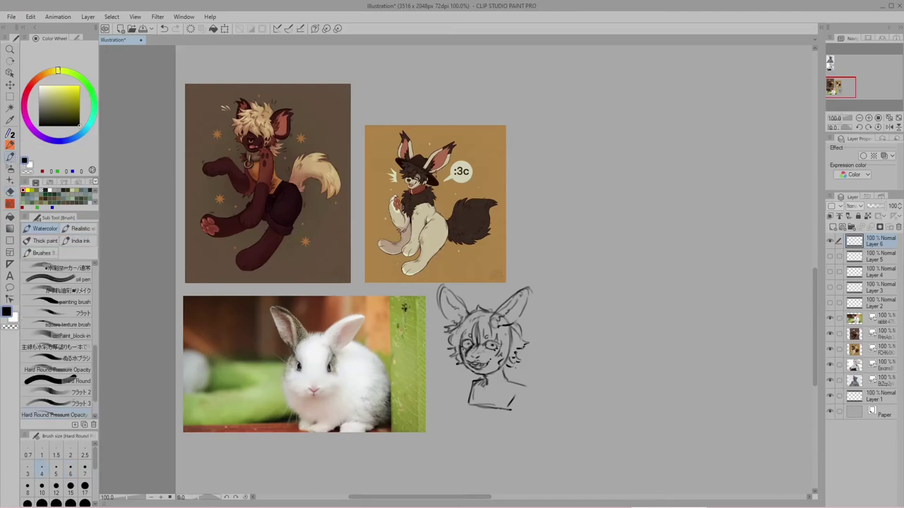